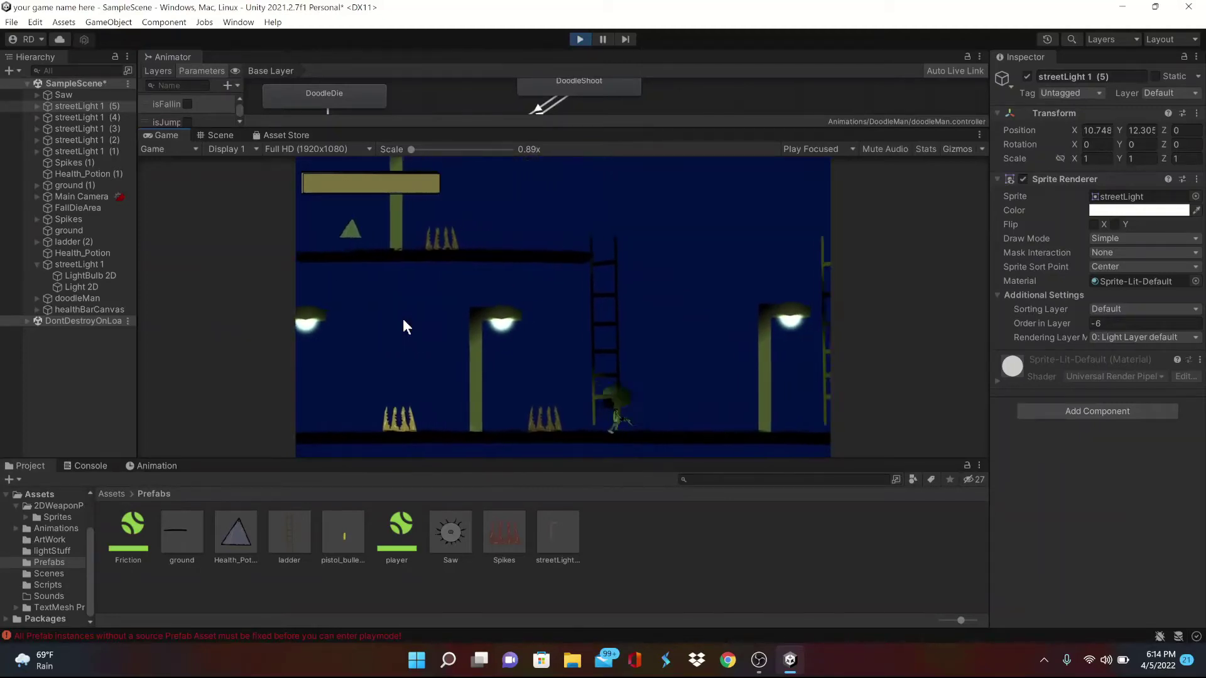
# Step: Move the character up the ladder and to the left in the running game to preview the street lights
pyautogui.press('Up')
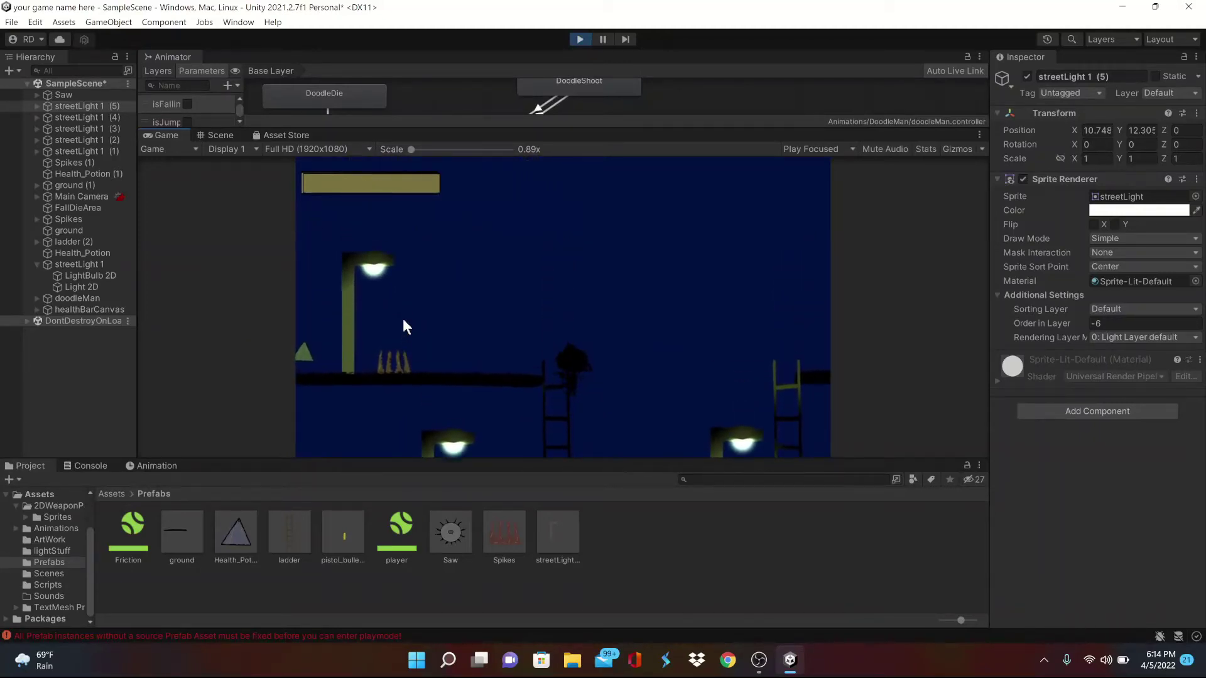
pyautogui.press('Left')
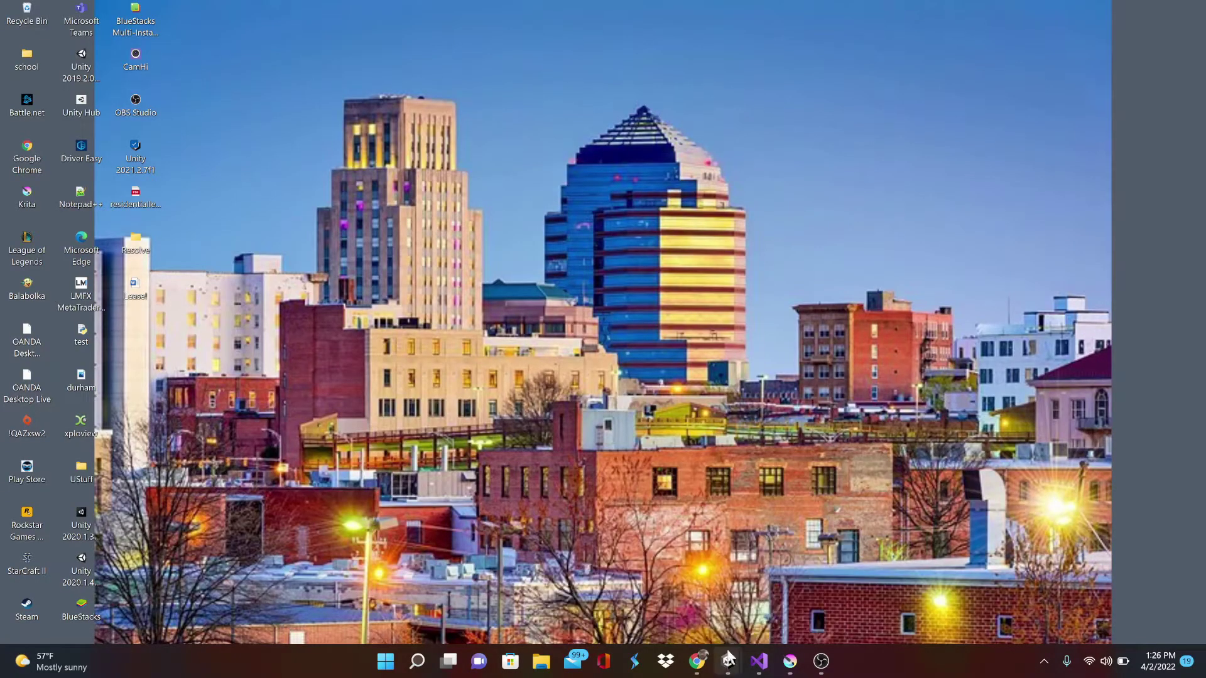
# Step: Switch to the Unity editor and install the Universal RP package from the Unity Registry in the Package Manager
pyautogui.hotkey('alt', 'Tab')
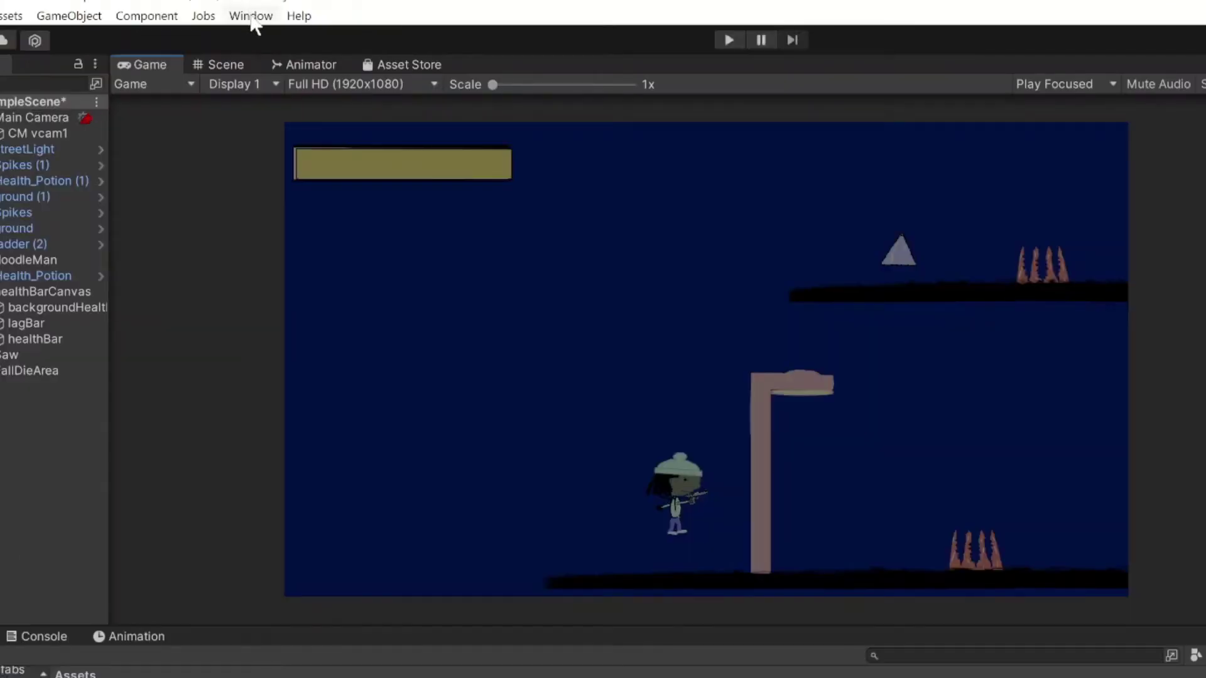
pyautogui.click(251, 16)
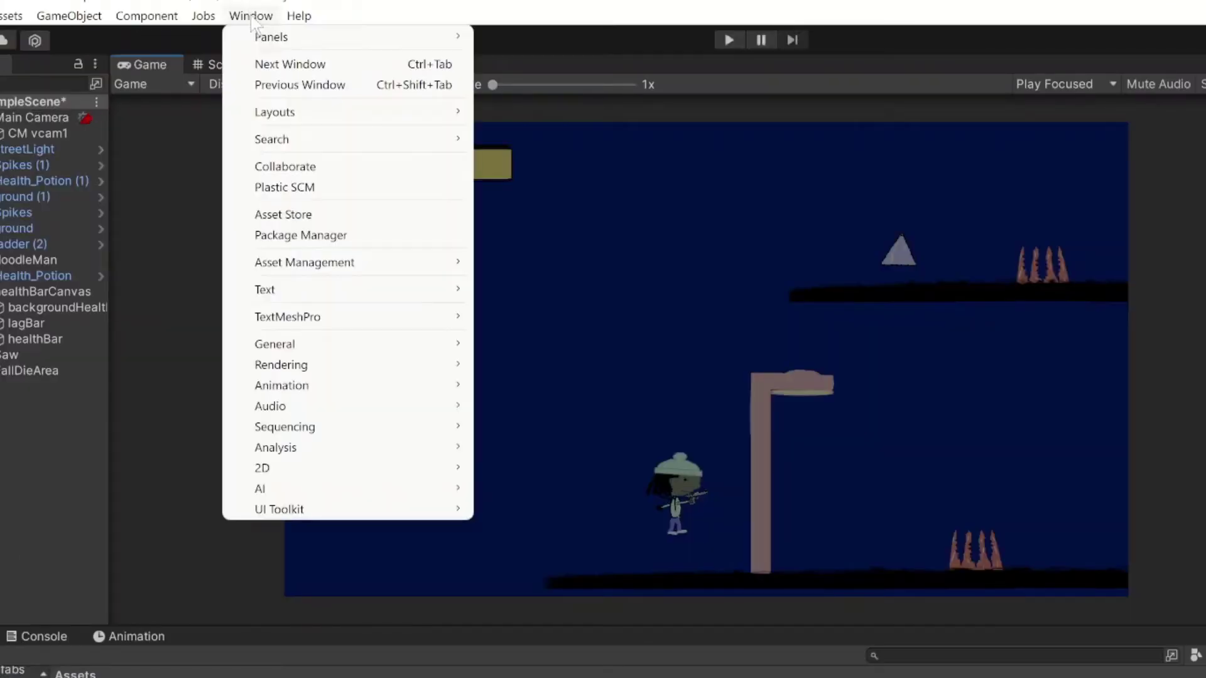
pyautogui.click(371, 236)
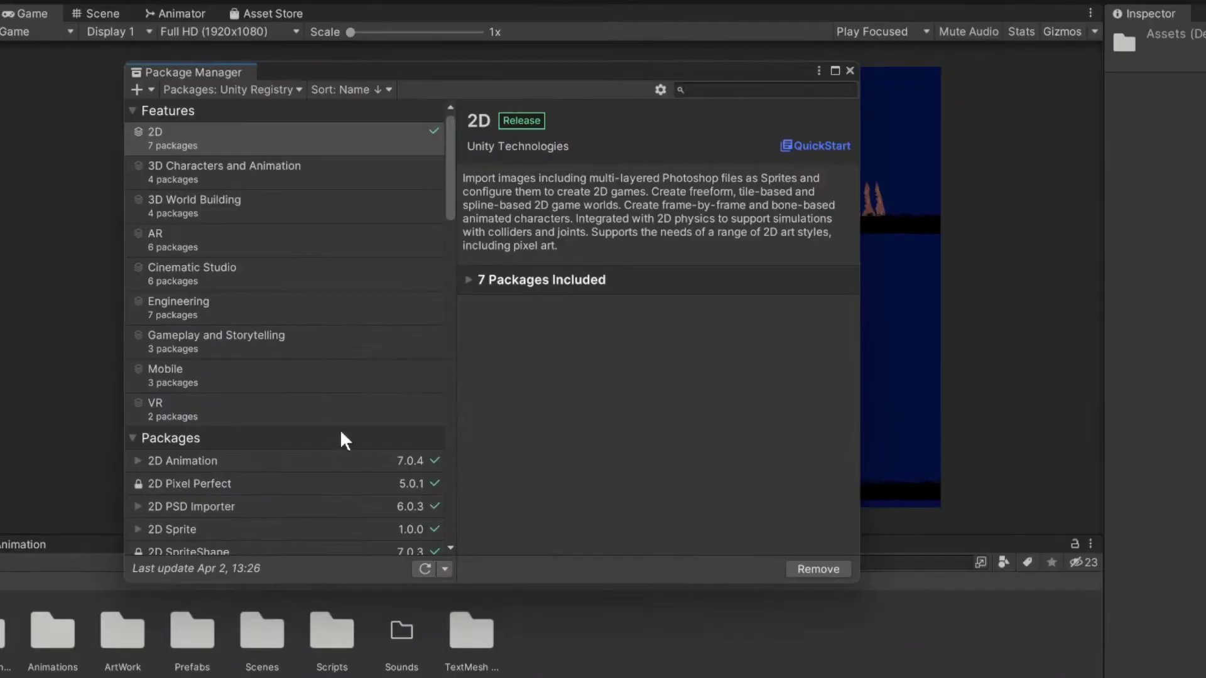
pyautogui.scroll(-10, 399, 385)
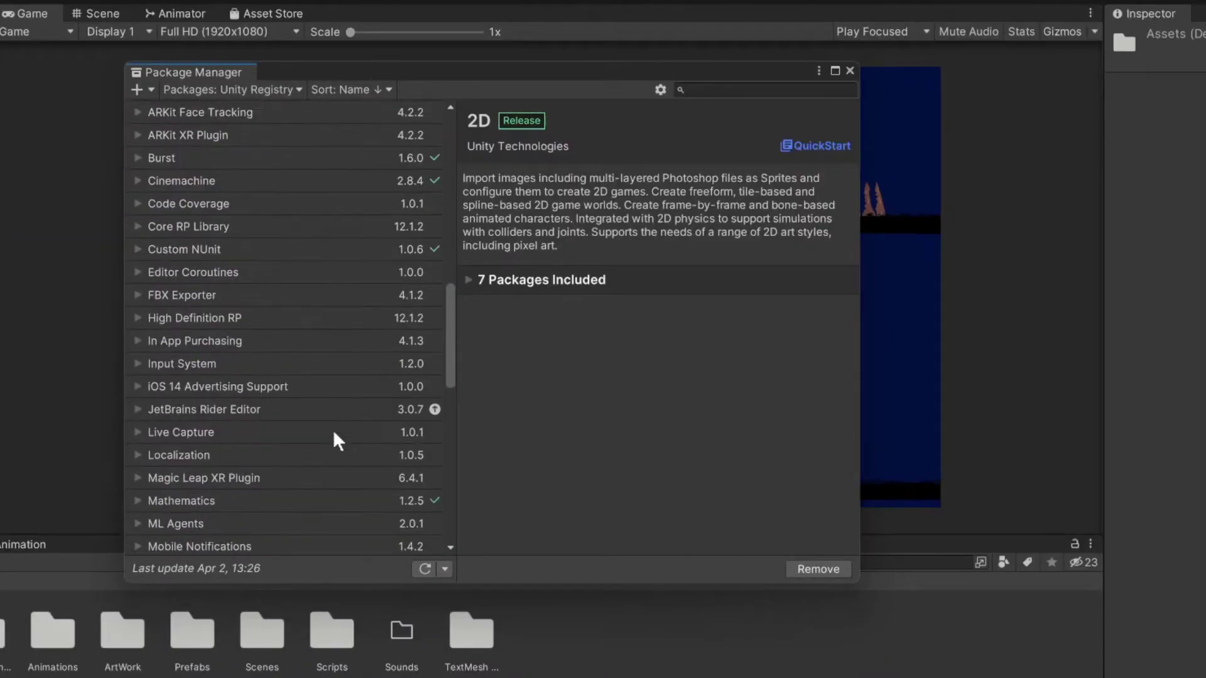
pyautogui.scroll(-10, 333, 433)
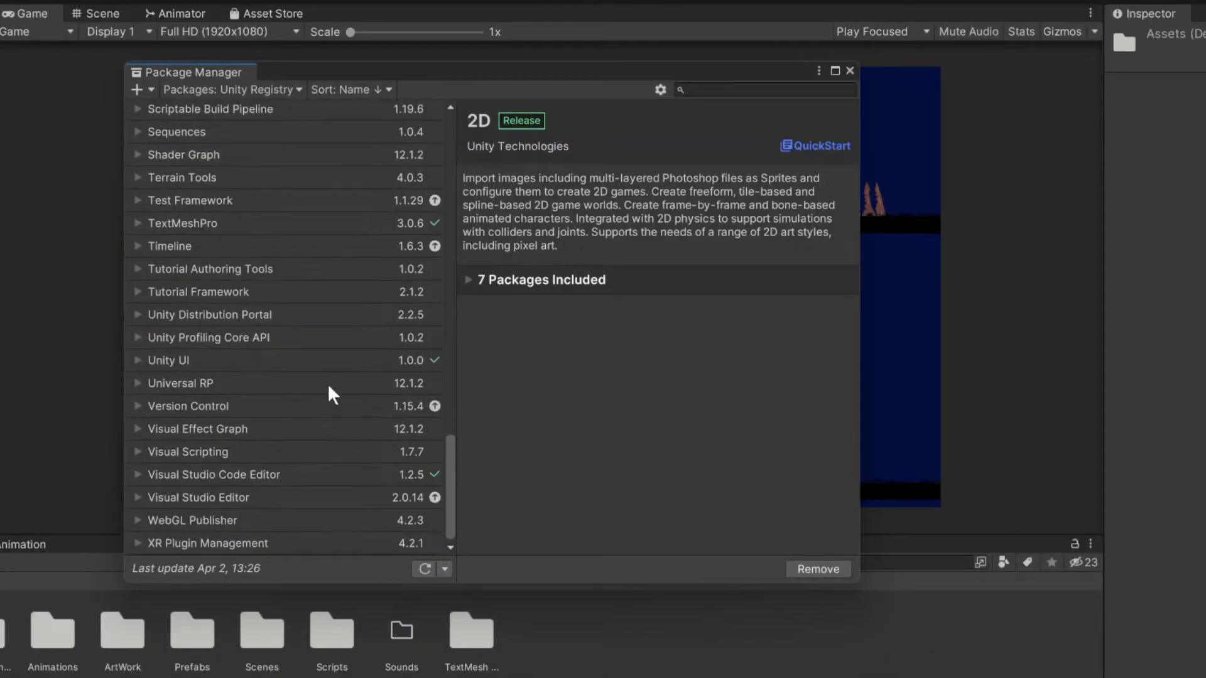
pyautogui.click(327, 383)
pyautogui.click(137, 383)
pyautogui.click(831, 569)
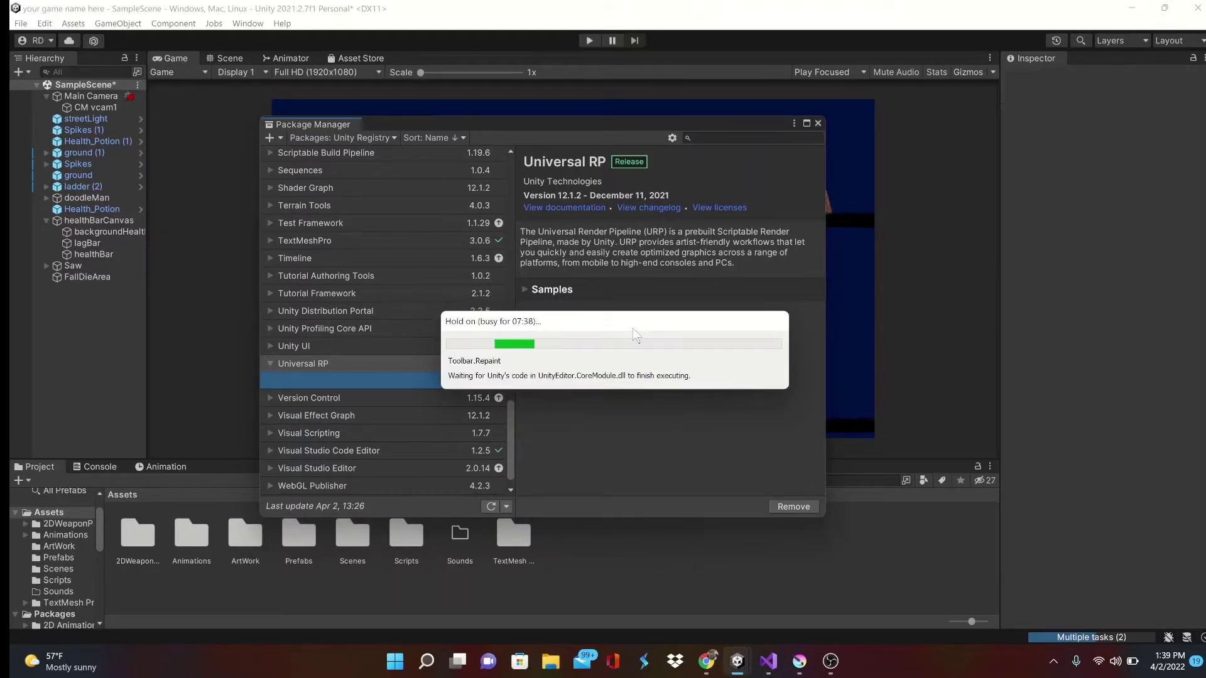
pyautogui.scroll(-3, 377, 427)
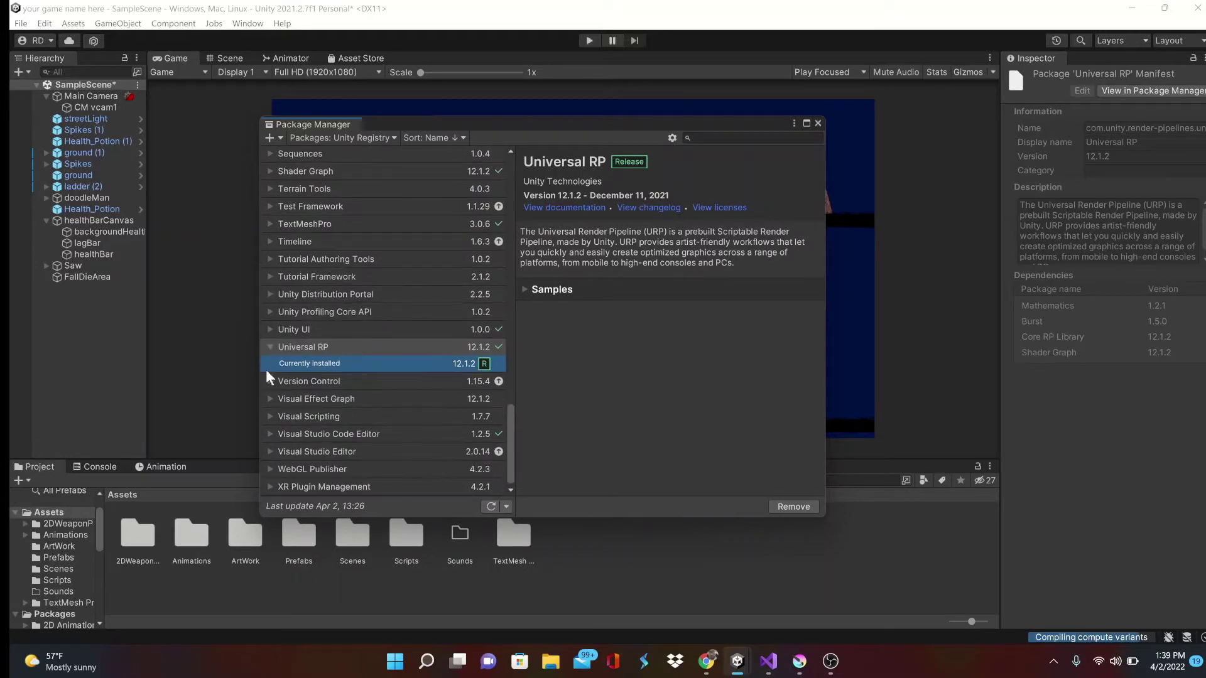
pyautogui.click(818, 124)
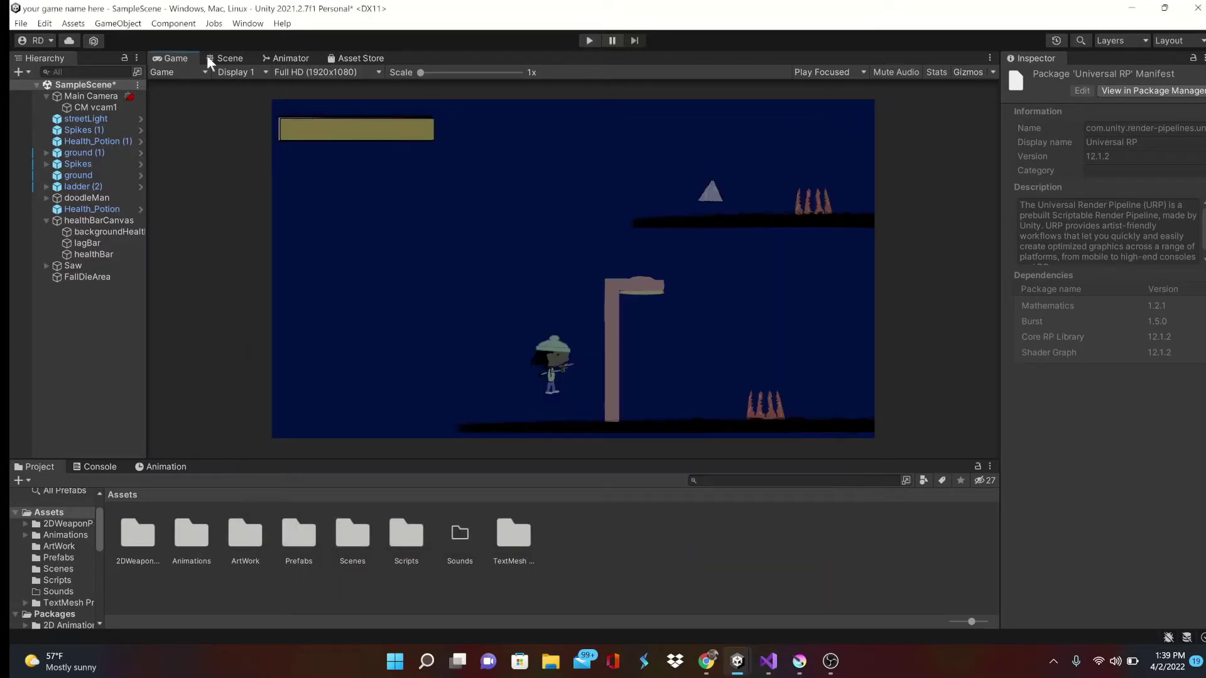
# Step: Create a lightStuff folder inside the project's Assets folder
pyautogui.click(574, 537)
pyautogui.rightClick(574, 536)
pyautogui.moveTo(691, 191)
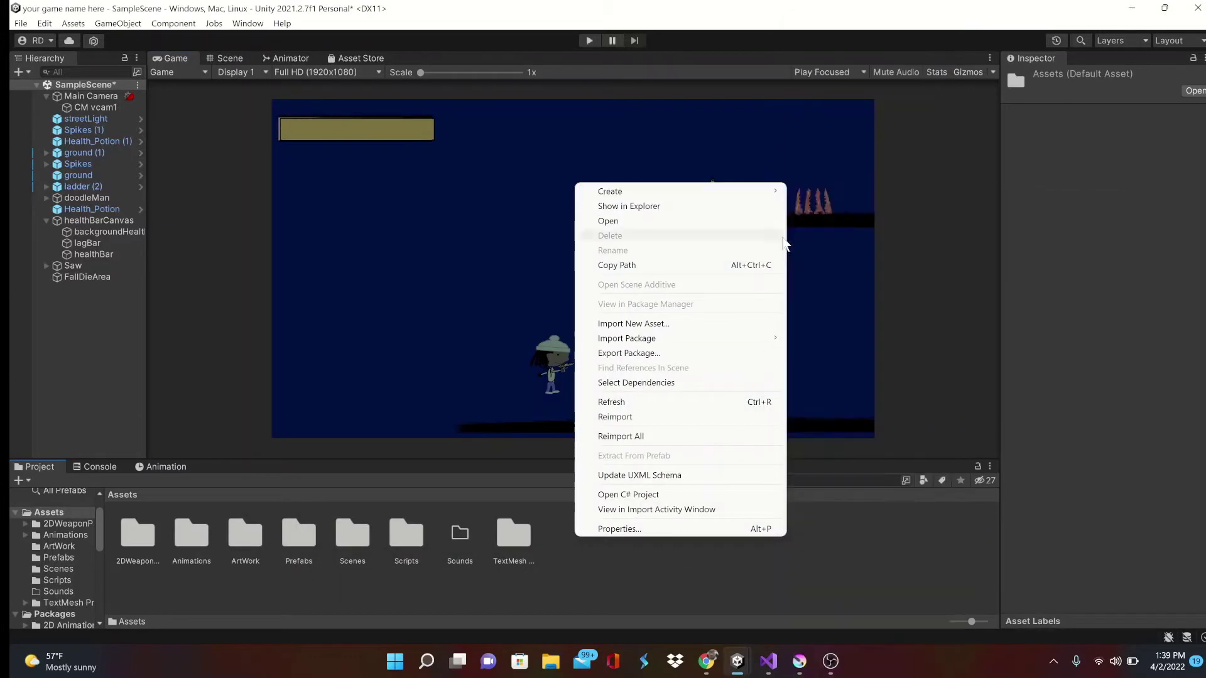
pyautogui.click(848, 32)
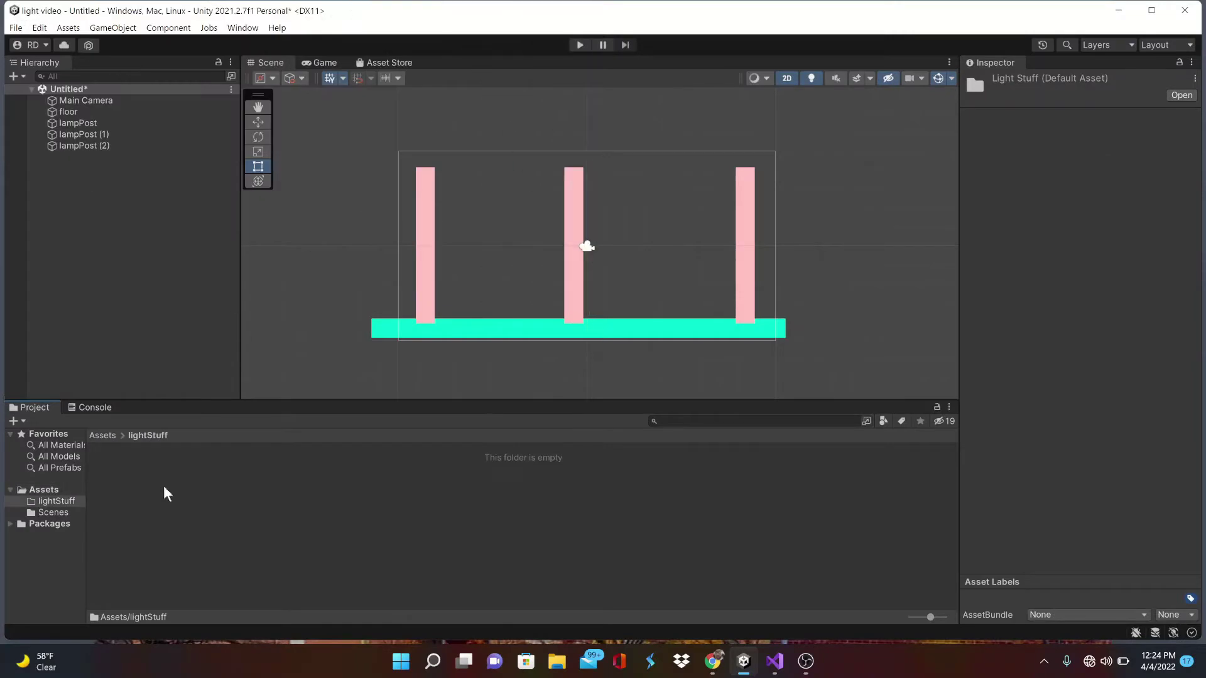
# Step: Create a URP Asset (with 2D Renderer) in the lightStuff folder
pyautogui.rightClick(164, 488)
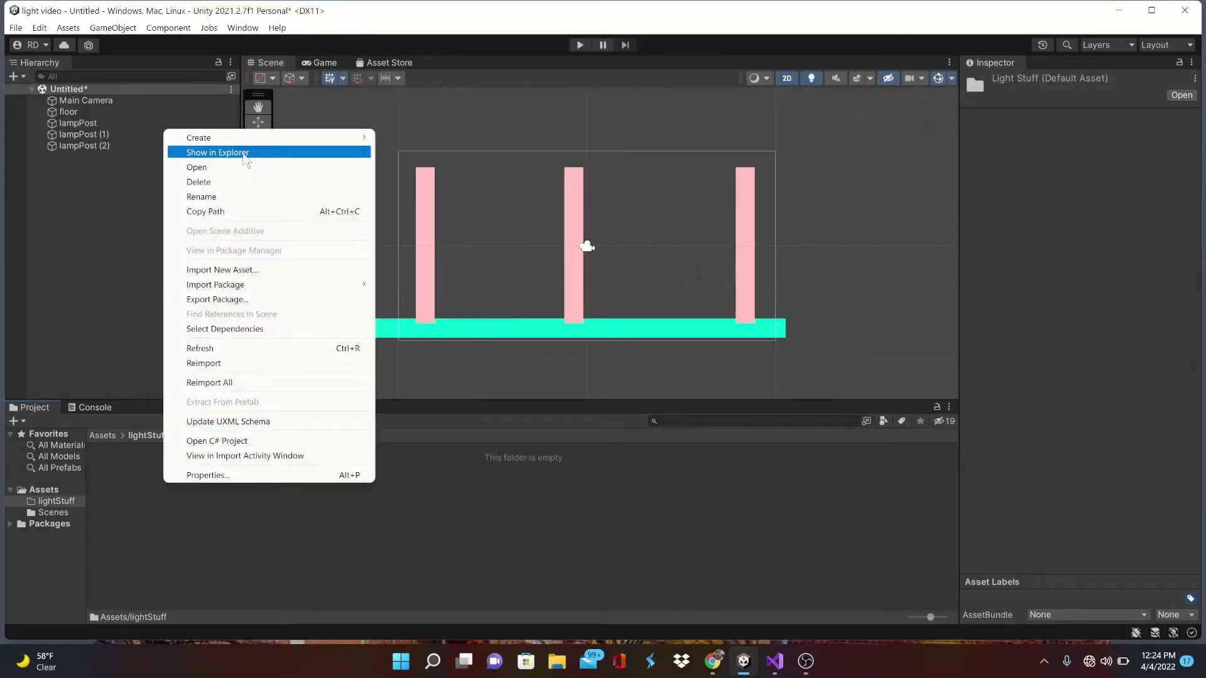
pyautogui.moveTo(251, 139)
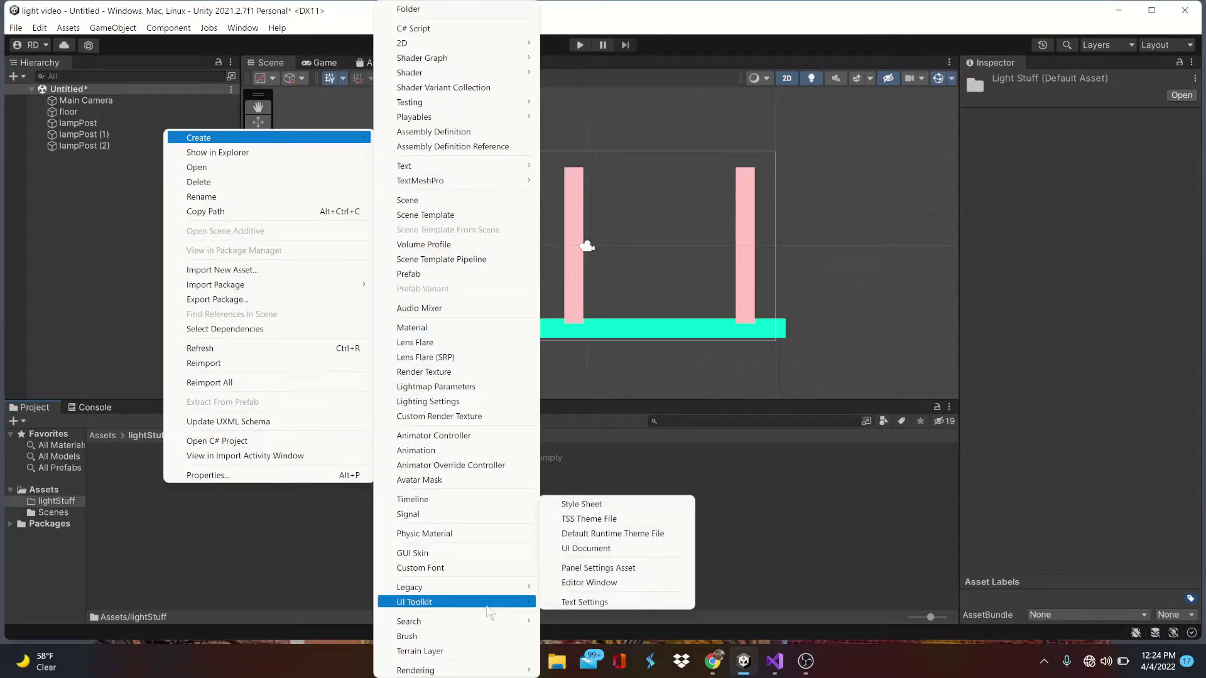
pyautogui.moveTo(503, 668)
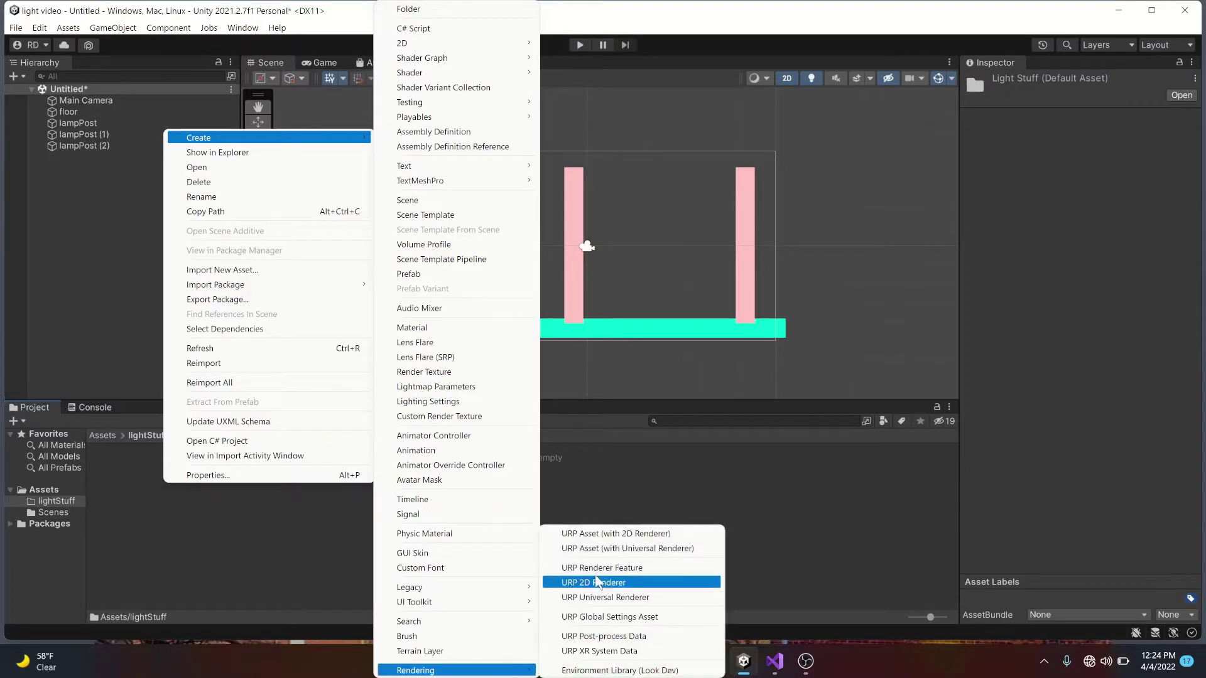
pyautogui.click(604, 534)
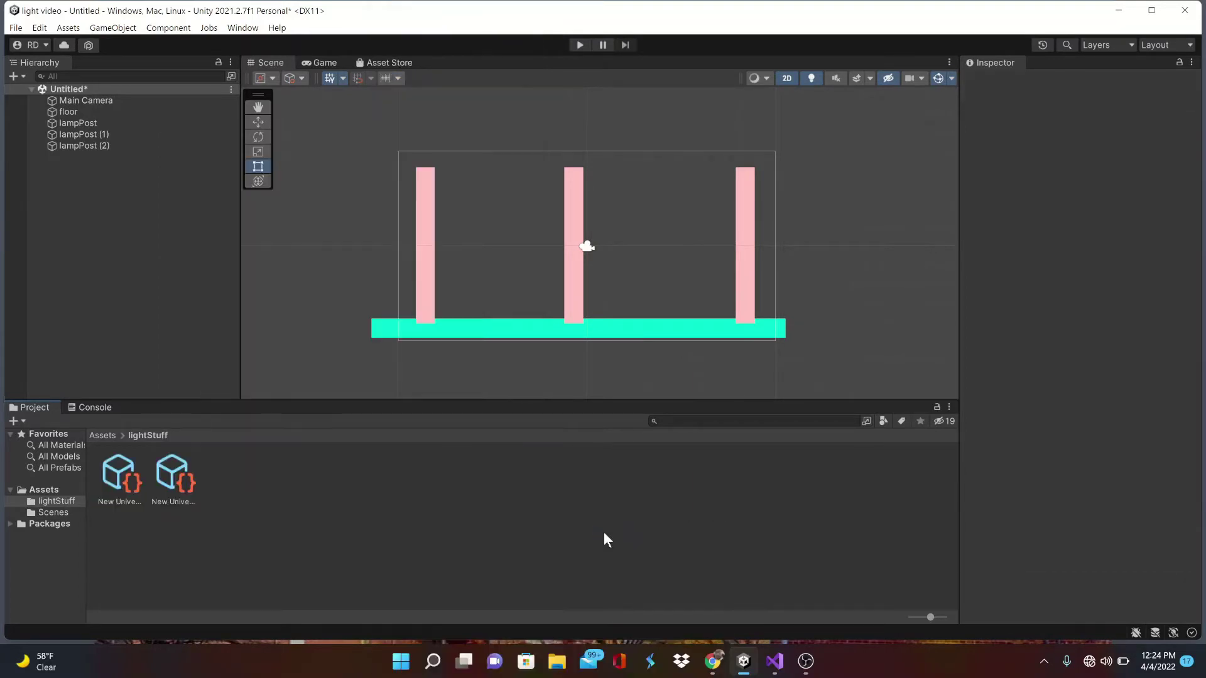
# Step: Examine the settings of the new Universal Render Pipeline asset and of its accompanying renderer asset
pyautogui.click(126, 485)
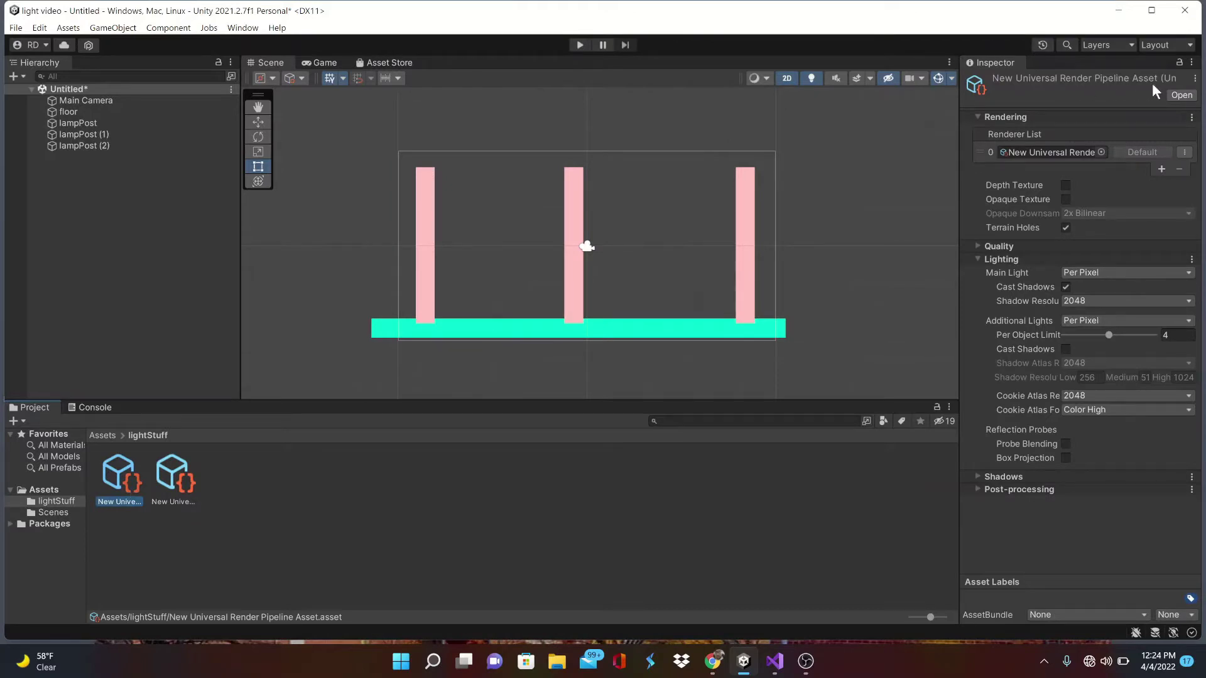
pyautogui.click(162, 459)
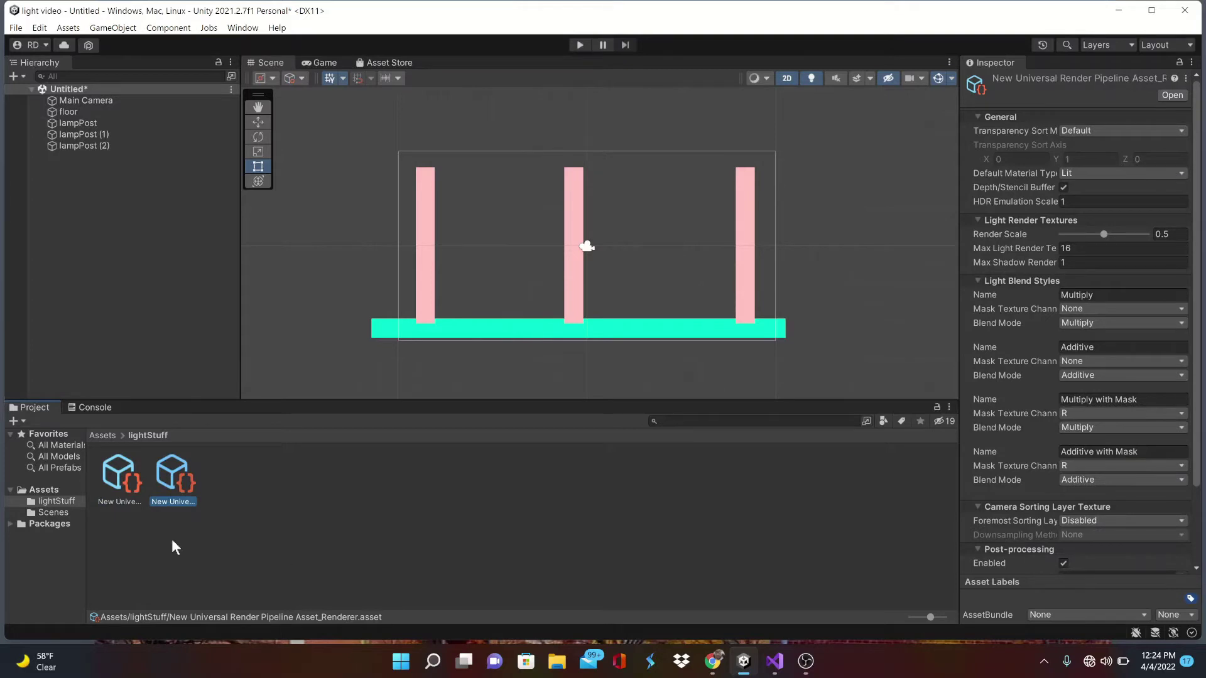
pyautogui.click(116, 484)
pyautogui.click(170, 482)
pyautogui.click(116, 480)
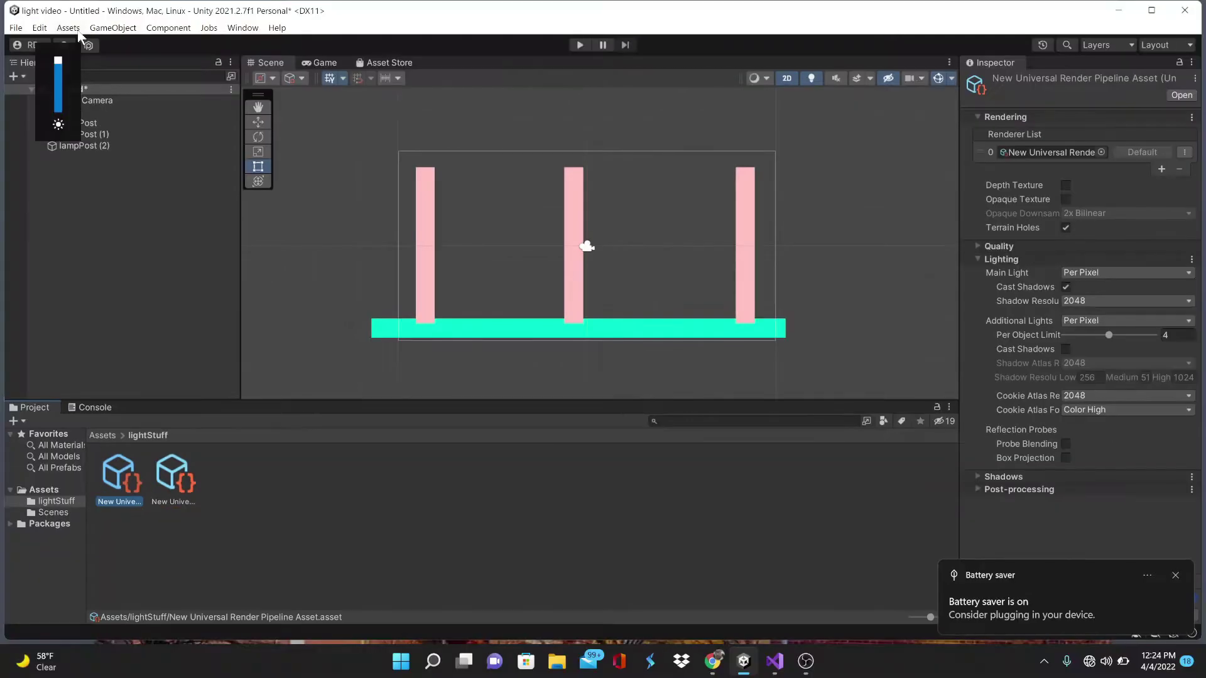
pyautogui.click(16, 27)
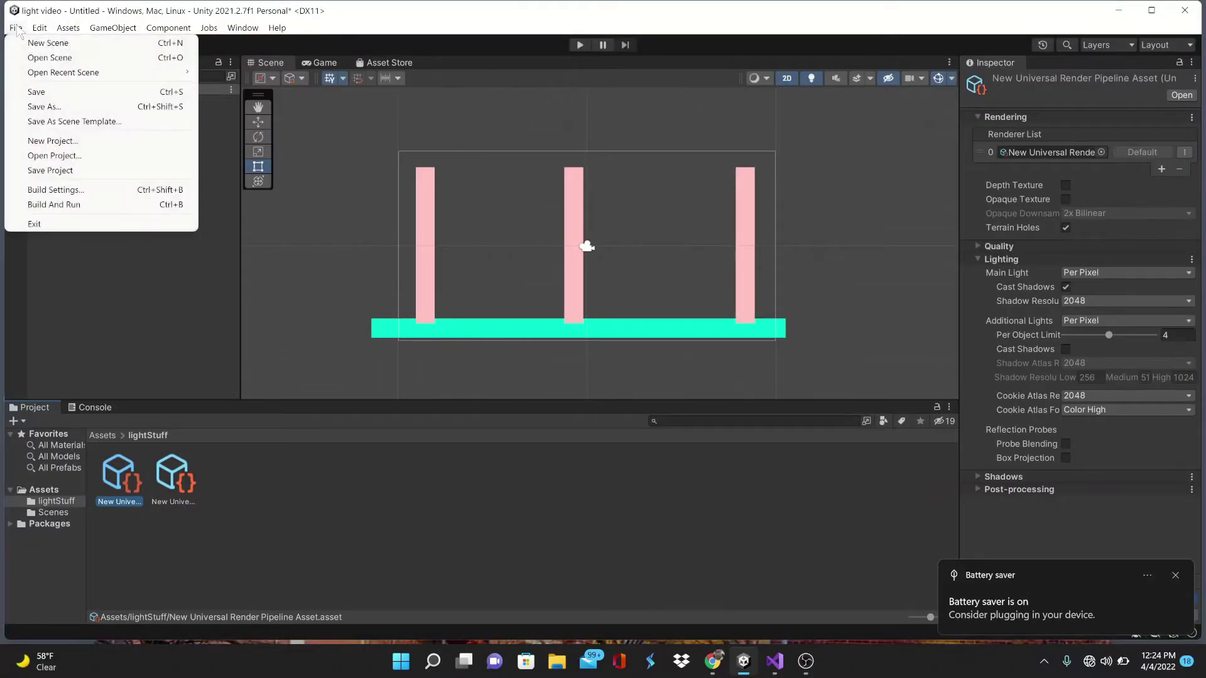
pyautogui.moveTo(40, 28)
pyautogui.click(80, 13)
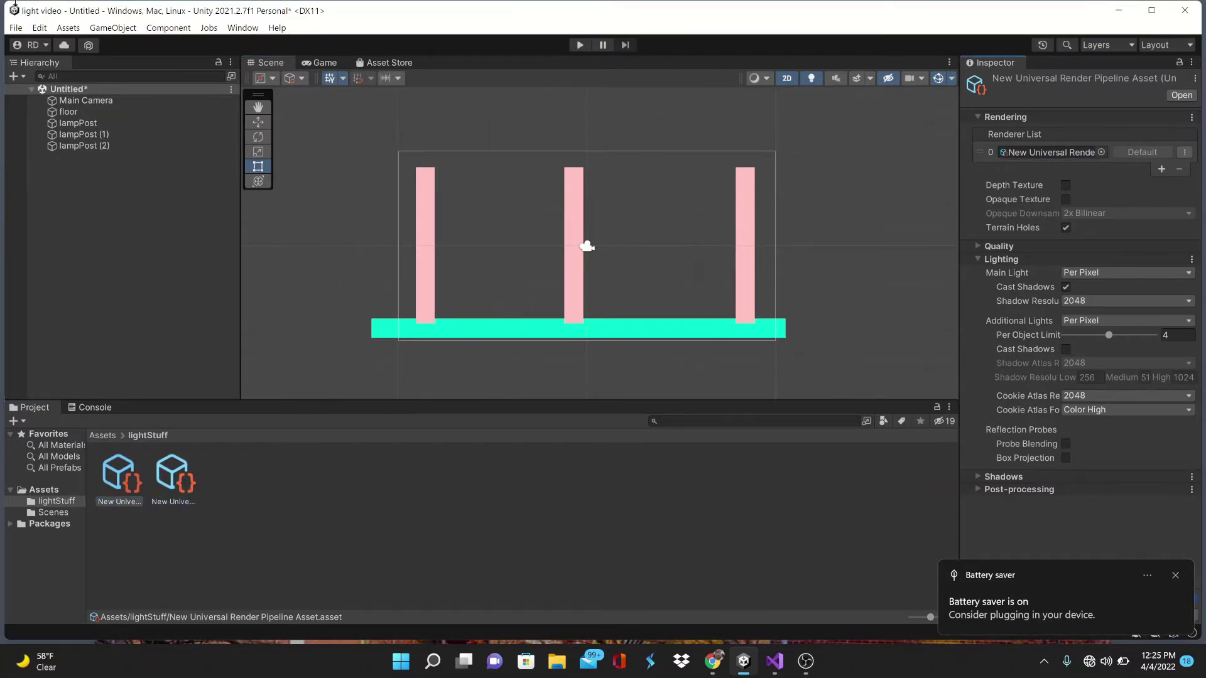
# Step: Assign New Universal Render Pipeline Asset as the Scriptable Render Pipeline in the project's Graphics settings
pyautogui.click(40, 28)
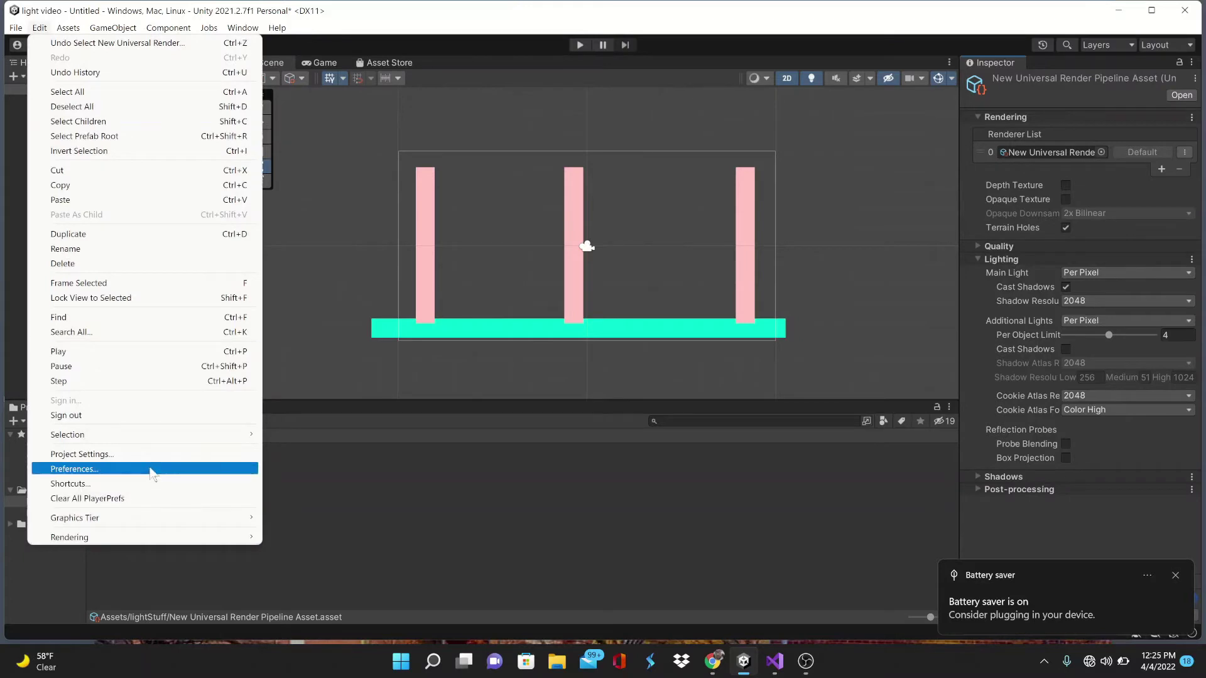
pyautogui.click(82, 454)
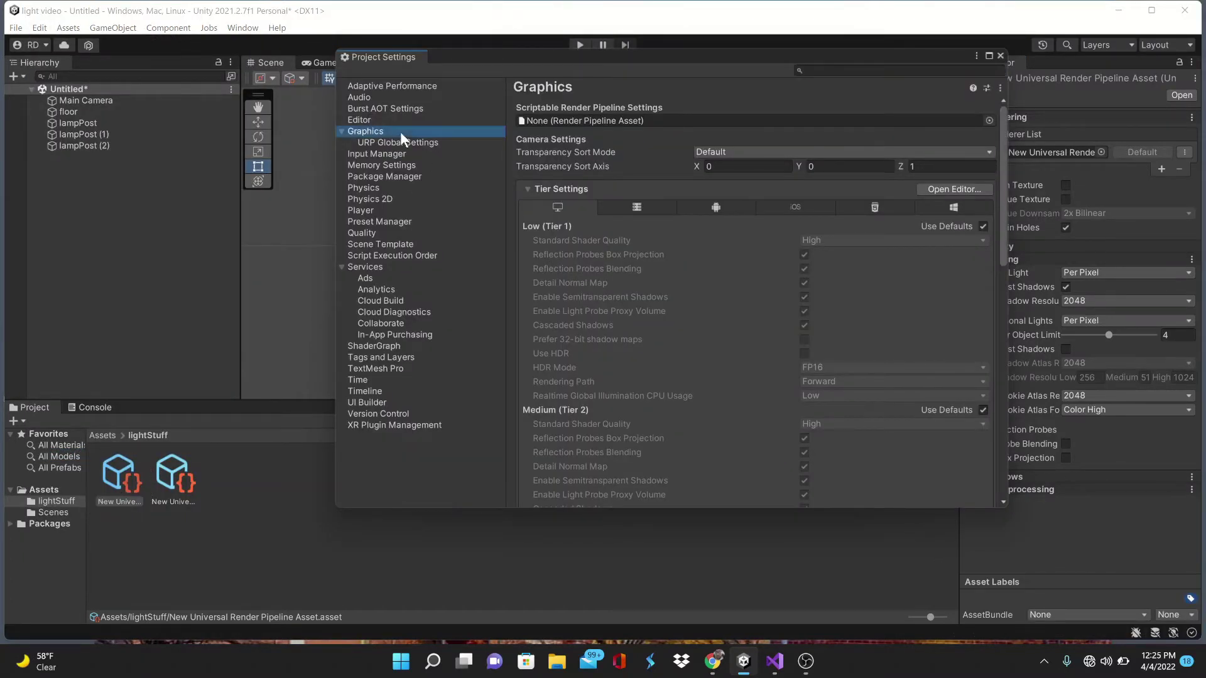
pyautogui.moveTo(119, 474)
pyautogui.mouseDown()
pyautogui.moveTo(289, 386)
pyautogui.moveTo(603, 144)
pyautogui.moveTo(648, 126)
pyautogui.mouseUp()
pyautogui.click(647, 347)
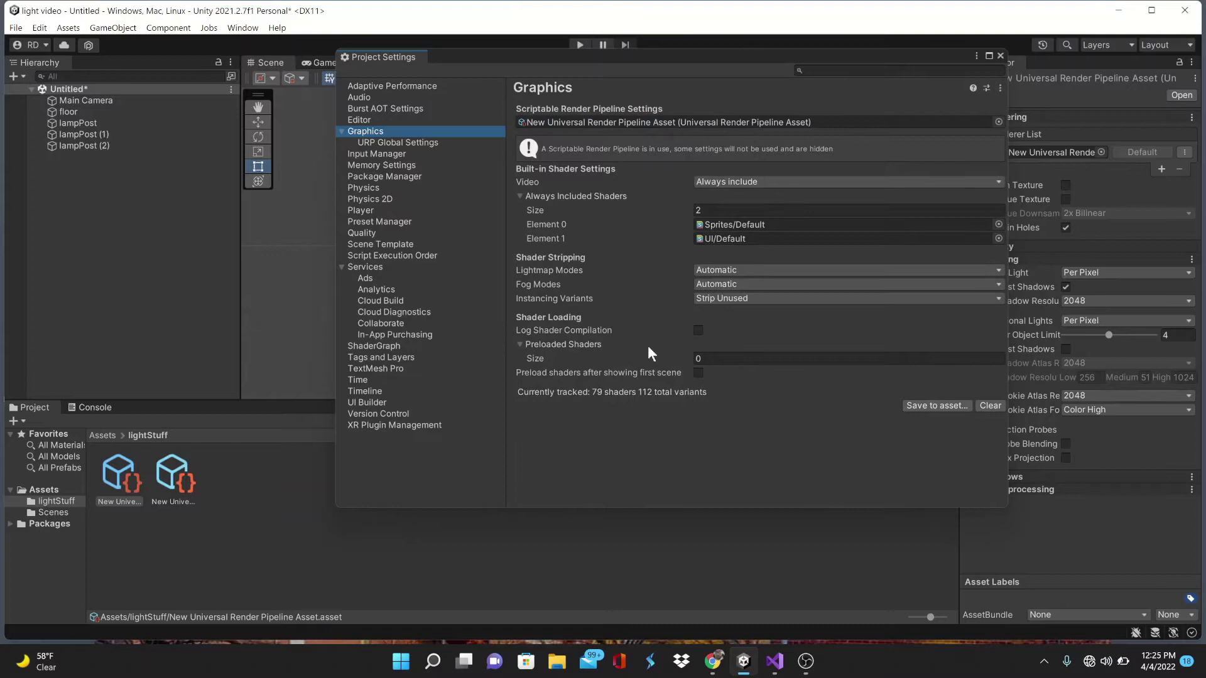
pyautogui.click(1000, 56)
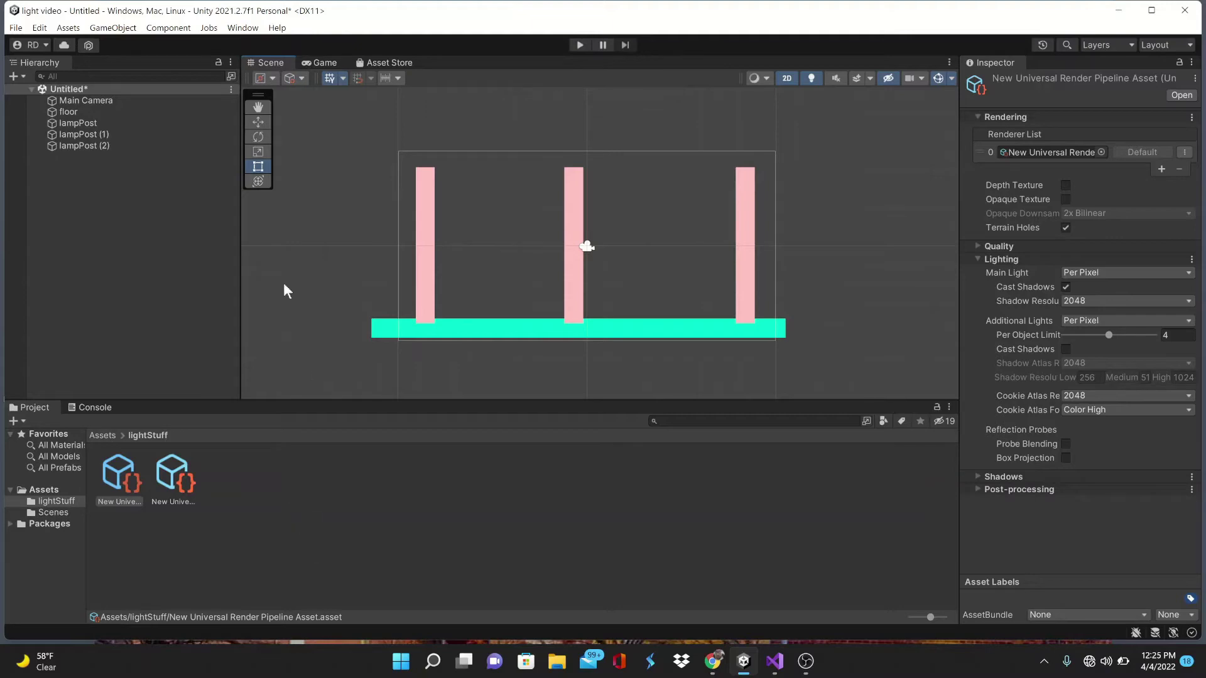
# Step: Run the Render Pipeline Converter for Built-in to 2D (URP) with Material and Material Reference Upgrade on the floor and lampPost prefabs
pyautogui.click(242, 28)
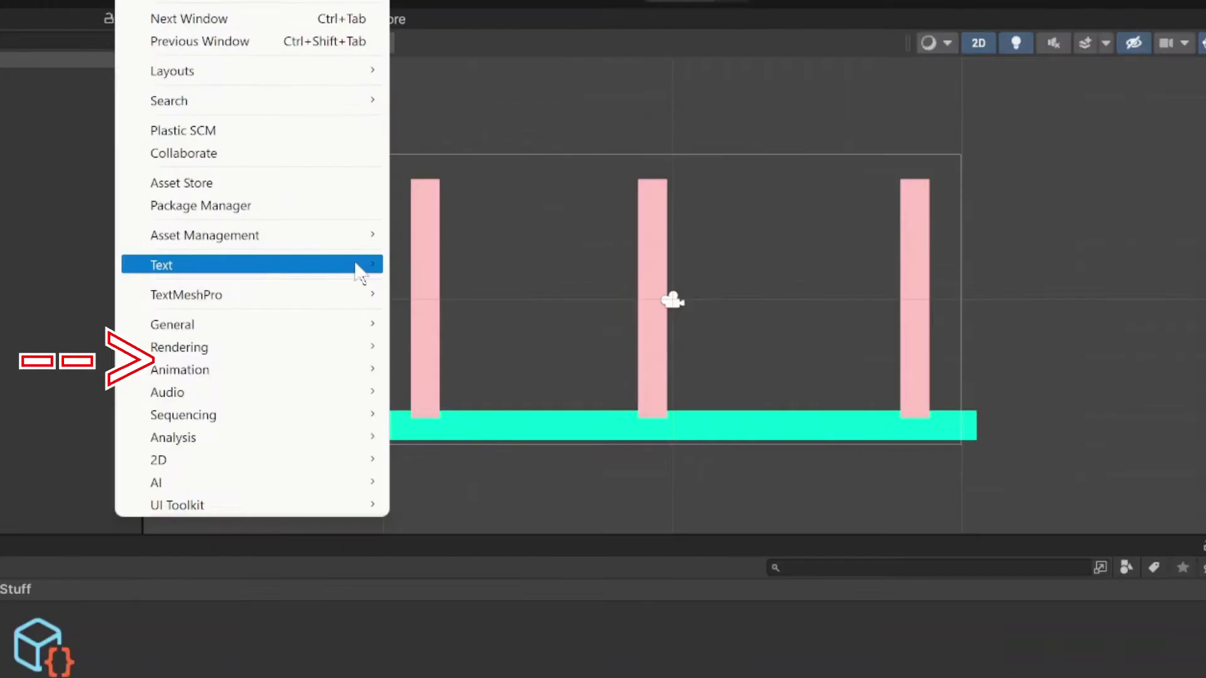
pyautogui.moveTo(368, 352)
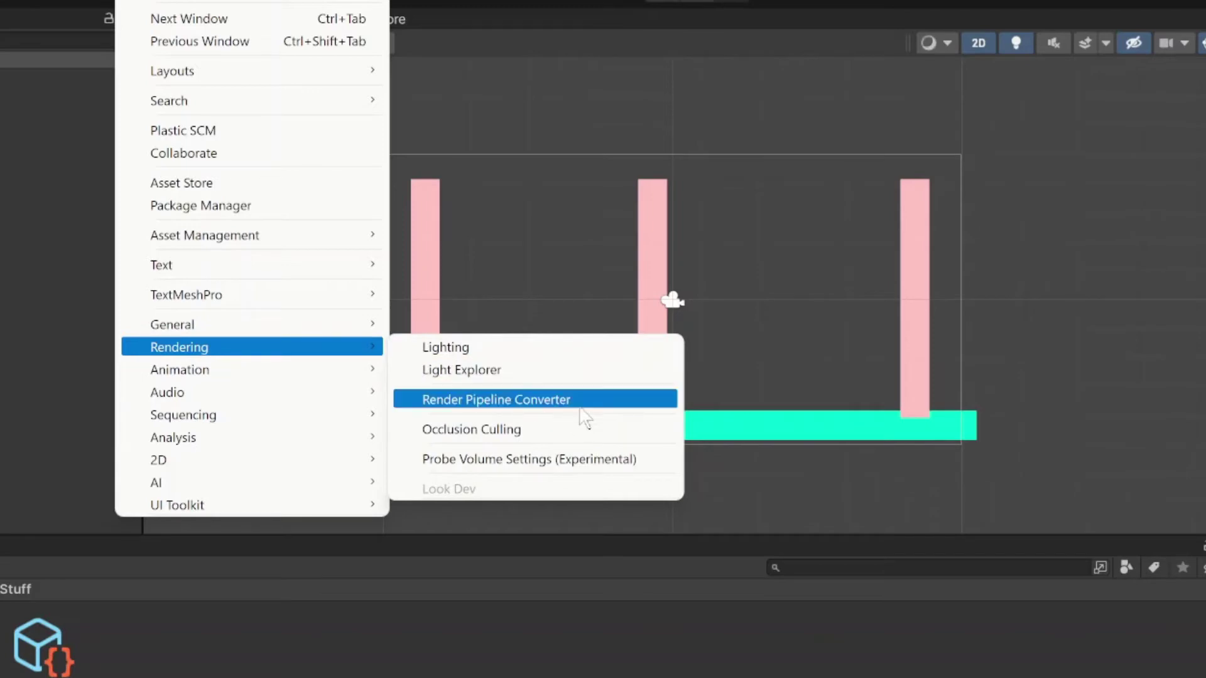
pyautogui.click(625, 404)
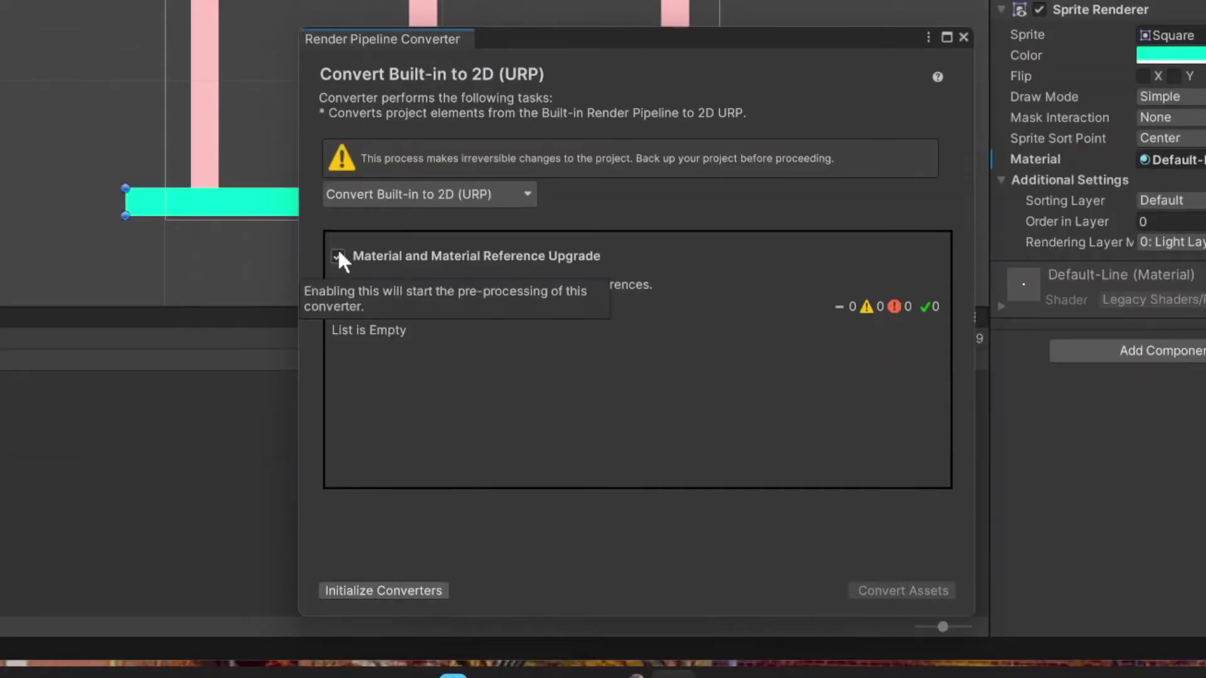
pyautogui.click(343, 299)
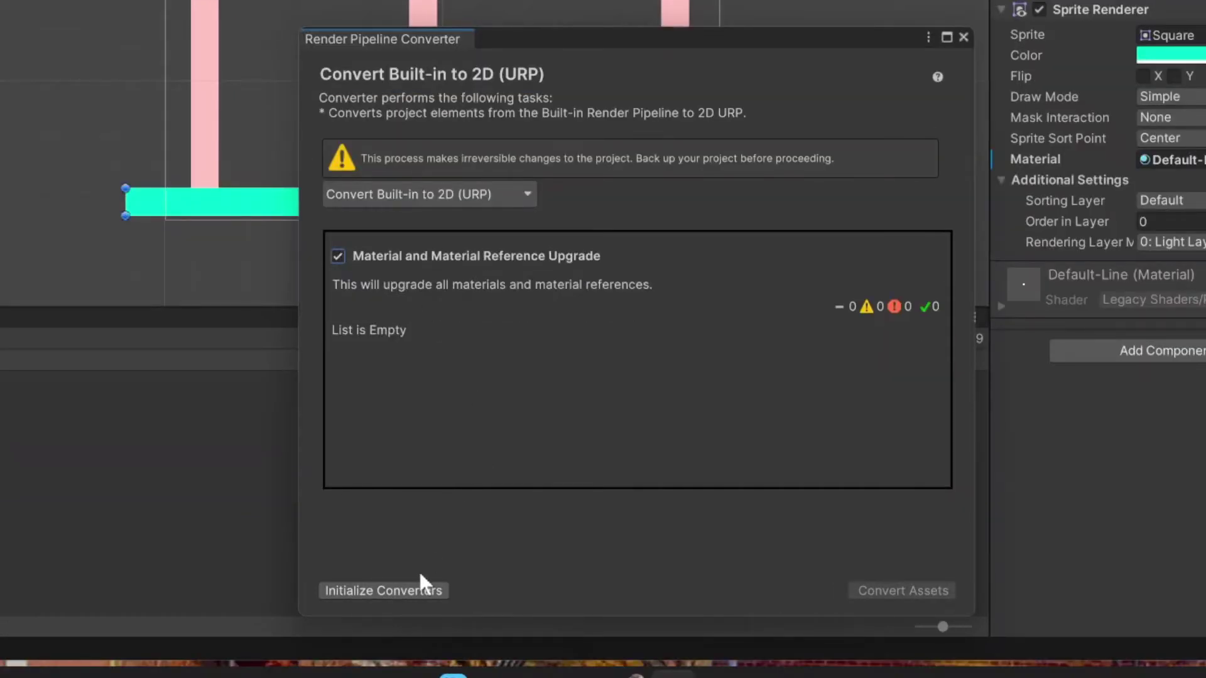
pyautogui.click(414, 591)
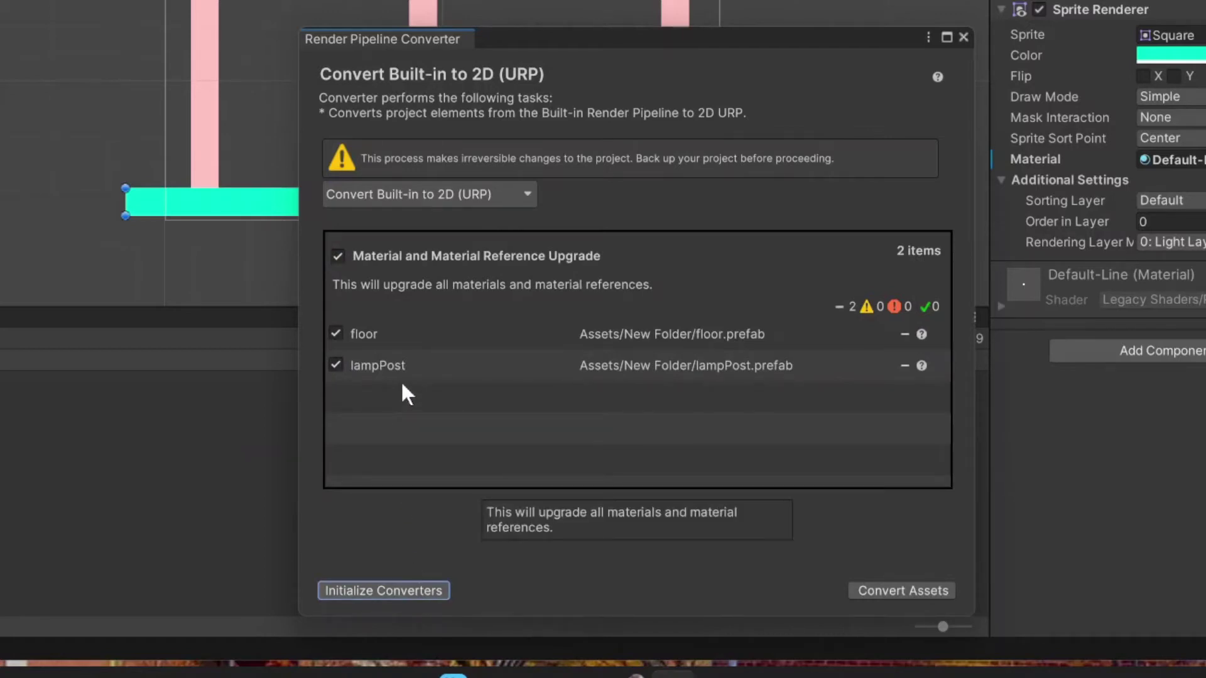
pyautogui.click(887, 593)
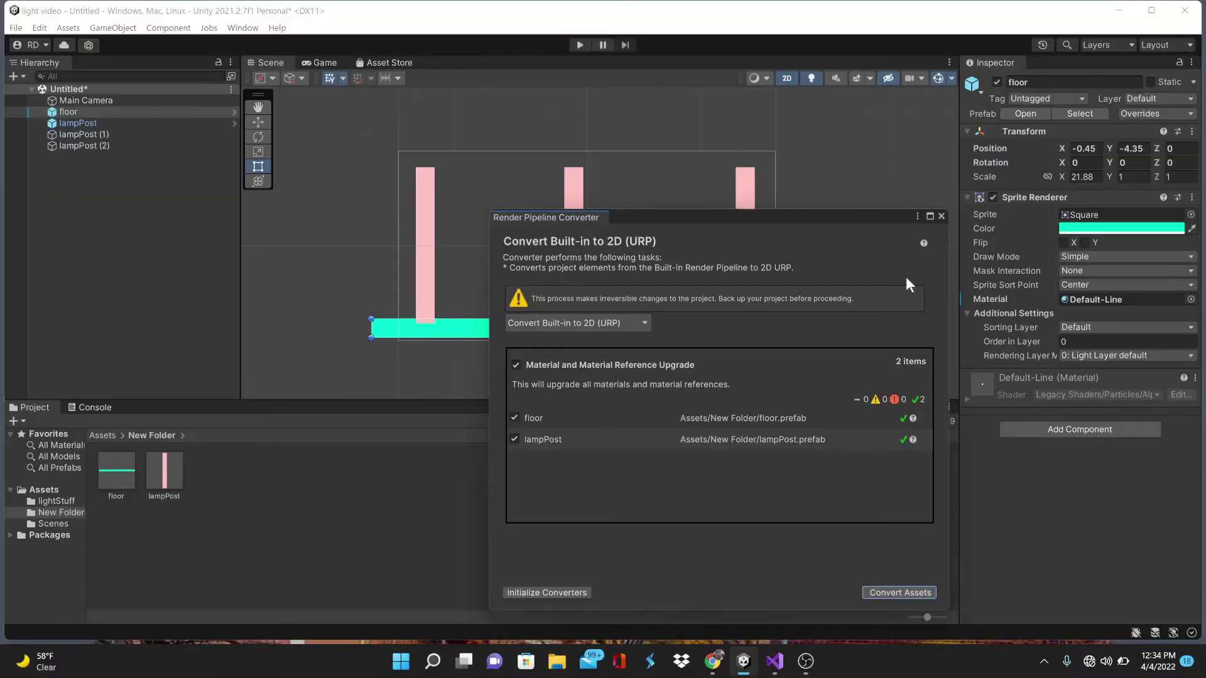
pyautogui.click(963, 37)
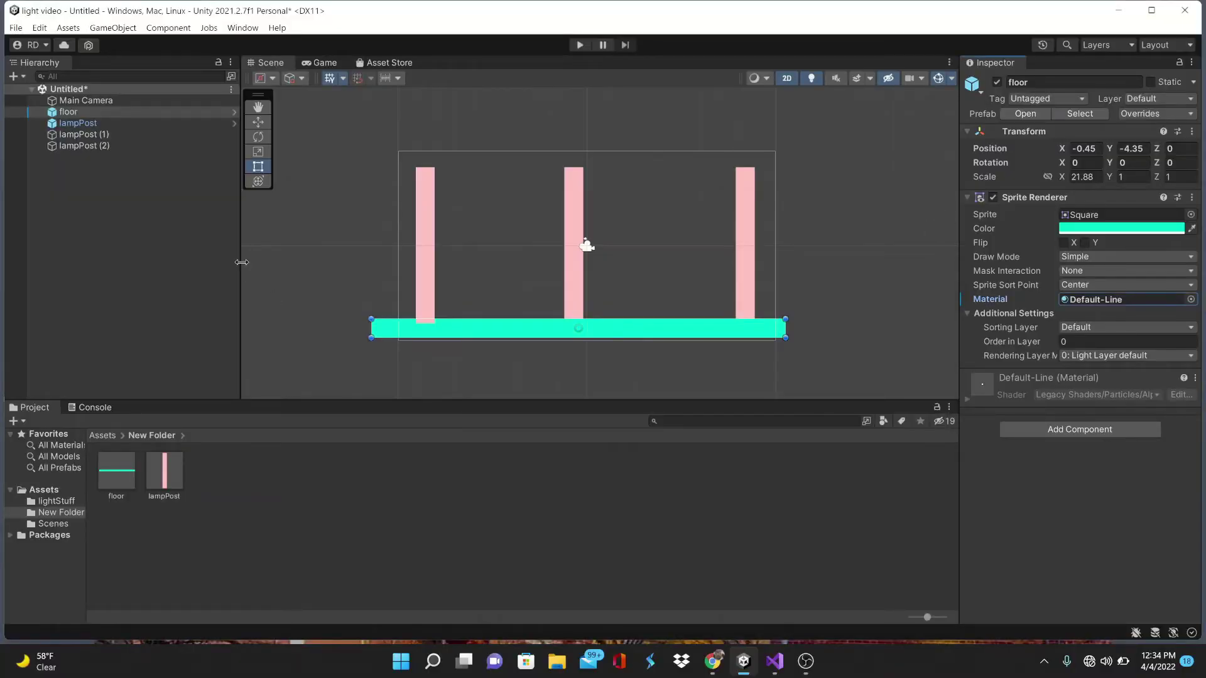
# Step: Try several built-in materials on the lampPost (2) sprite, including Sprites-Mask and Default-ParticleSystem
pyautogui.click(570, 202)
pyautogui.click(742, 229)
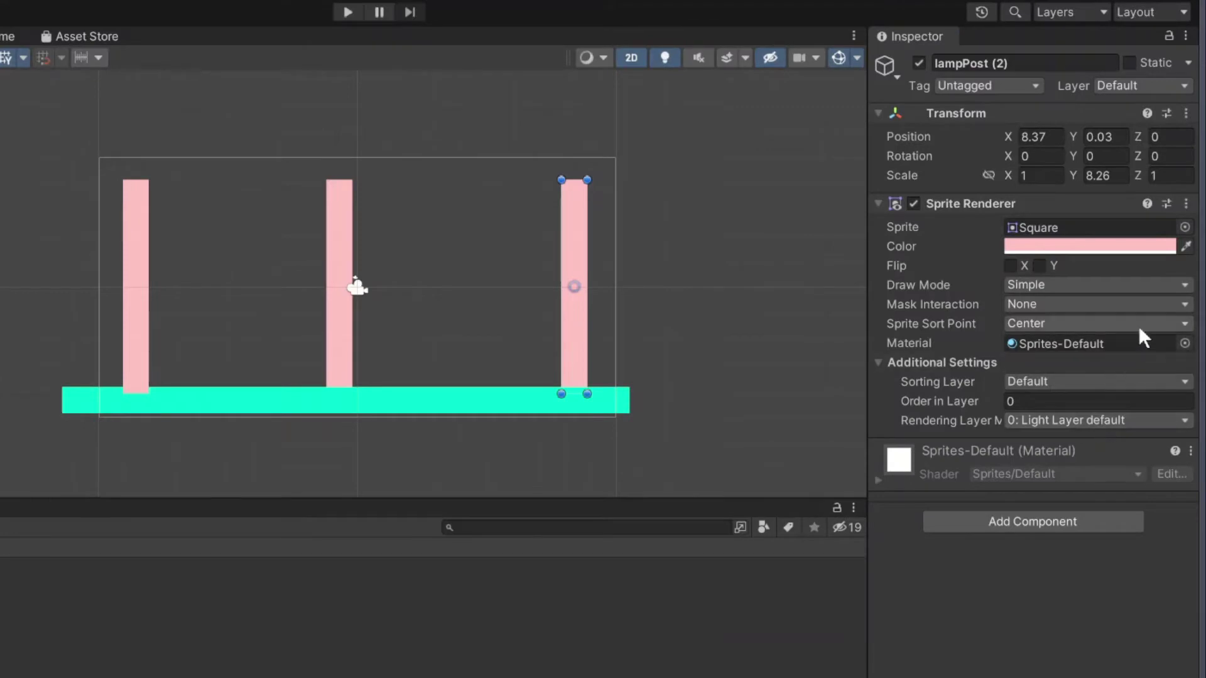
pyautogui.click(1185, 343)
pyautogui.click(1057, 421)
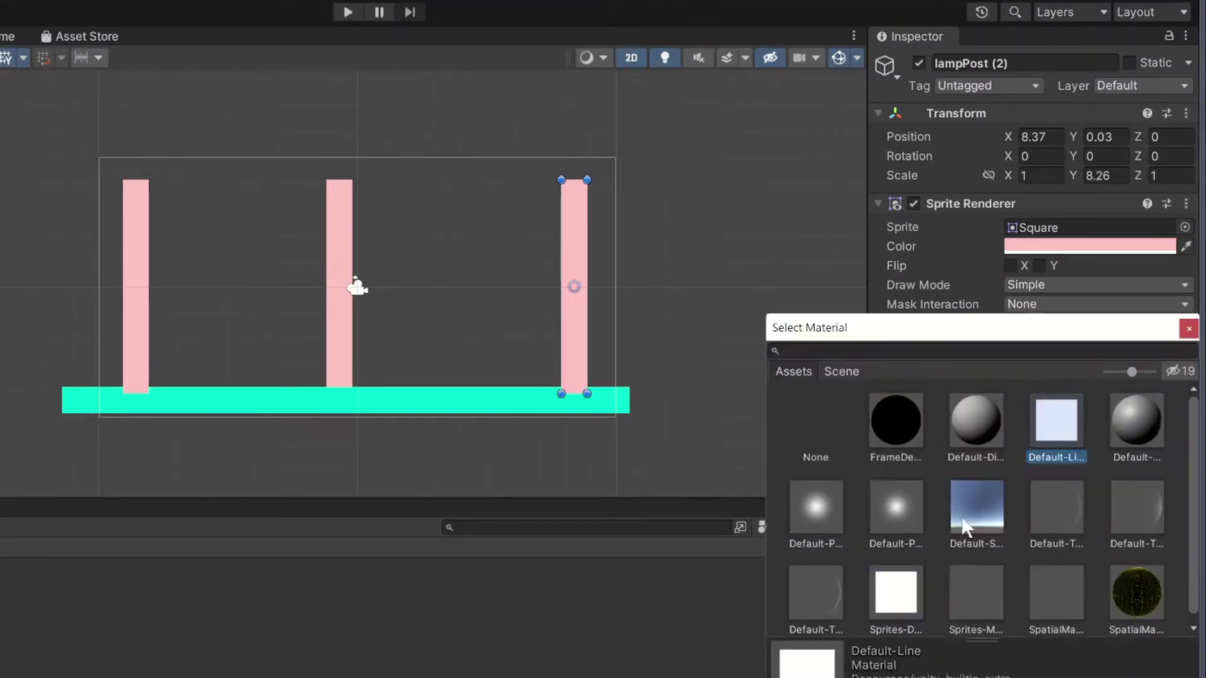
pyautogui.scroll(-1, 964, 528)
pyautogui.click(892, 581)
pyautogui.click(971, 581)
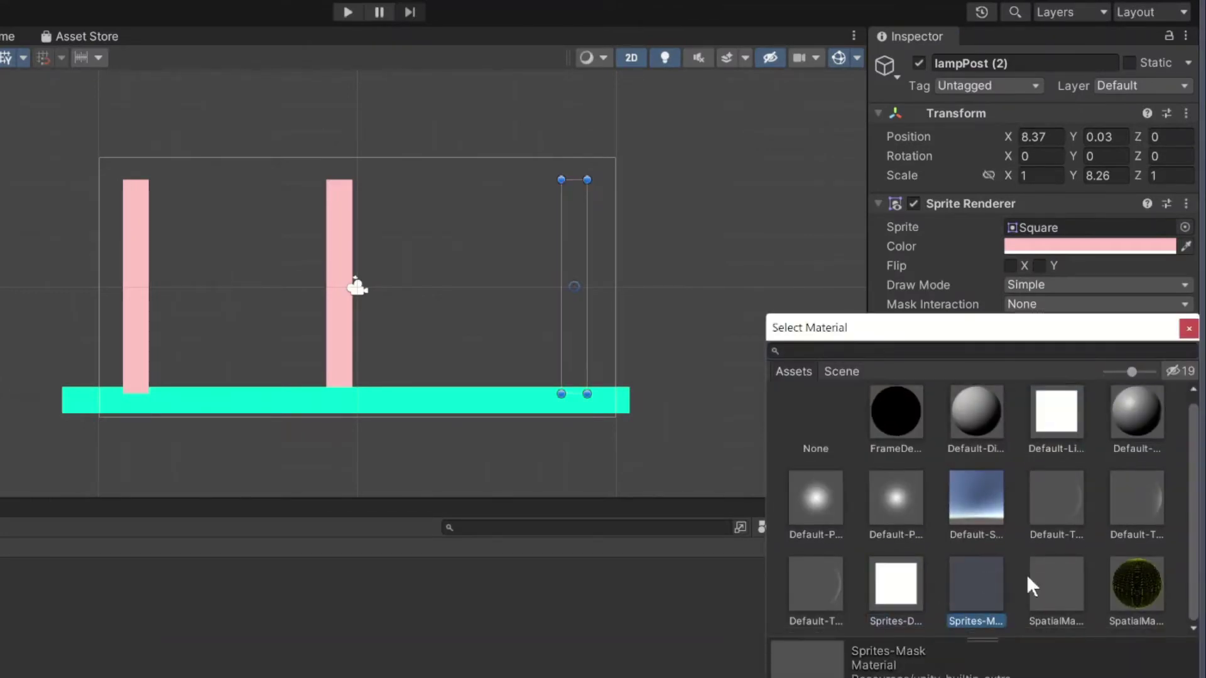
pyautogui.click(1072, 579)
pyautogui.click(1144, 583)
pyautogui.click(820, 586)
pyautogui.click(821, 512)
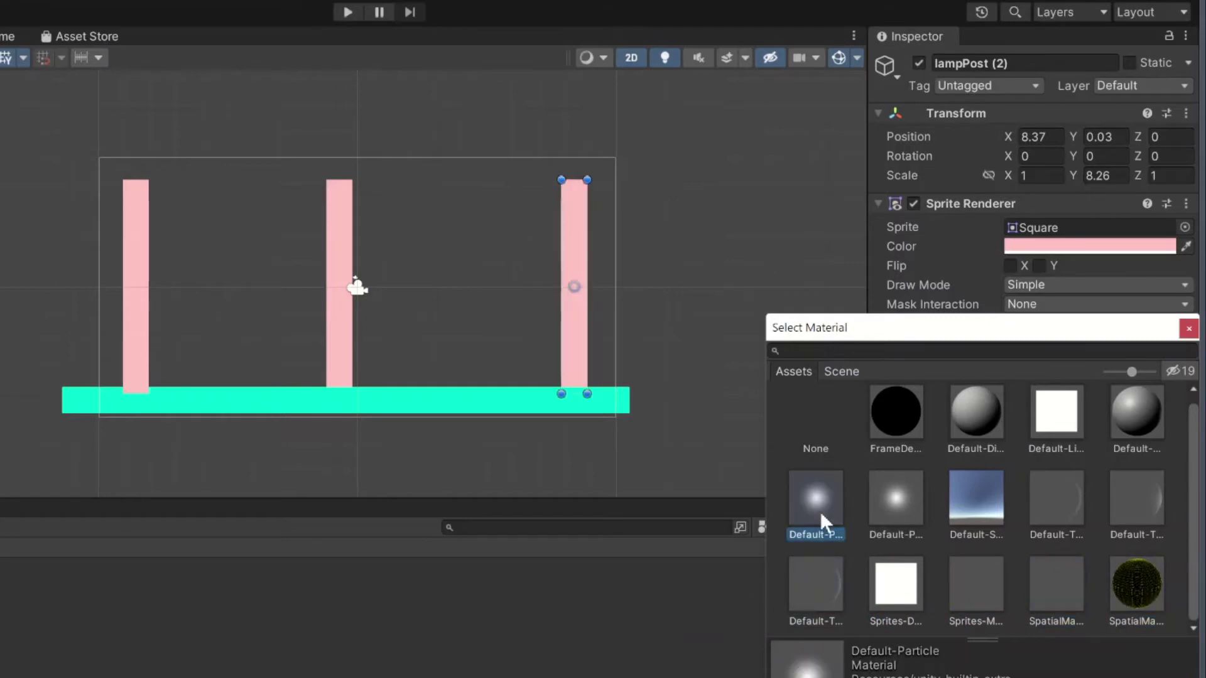
pyautogui.click(892, 500)
pyautogui.click(1188, 329)
# Step: Examine the material assigned in the Sprite Renderer of the converted lampPost
pyautogui.click(142, 325)
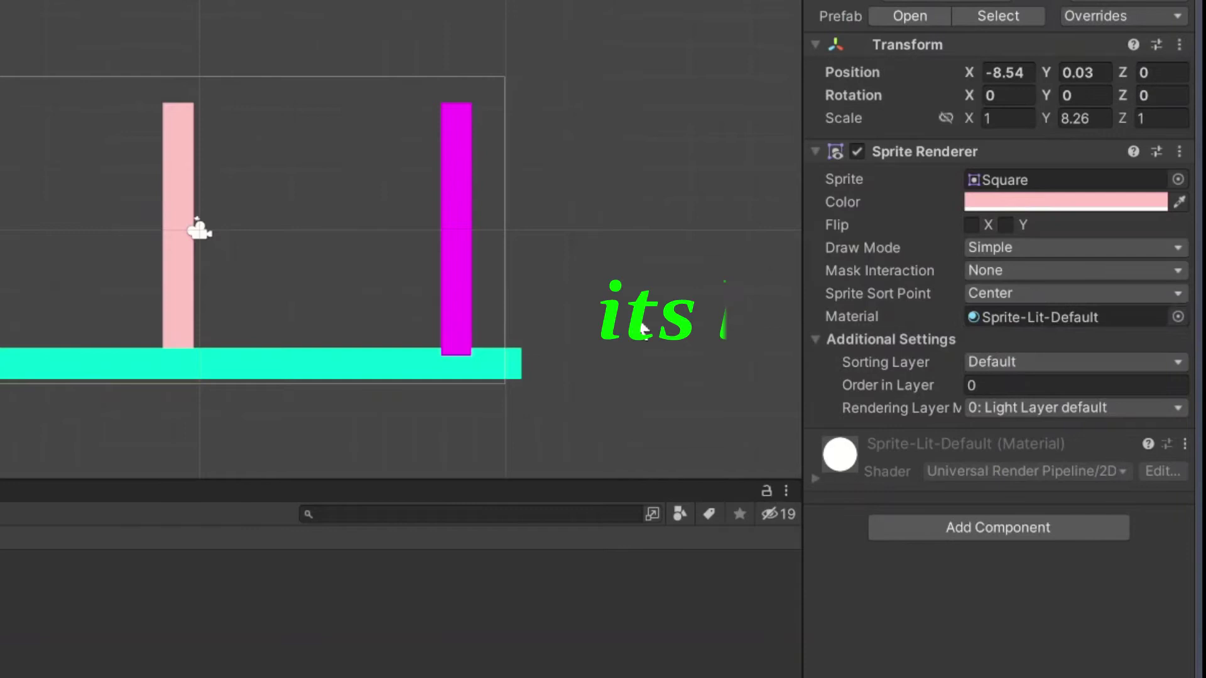
pyautogui.rightClick(173, 201)
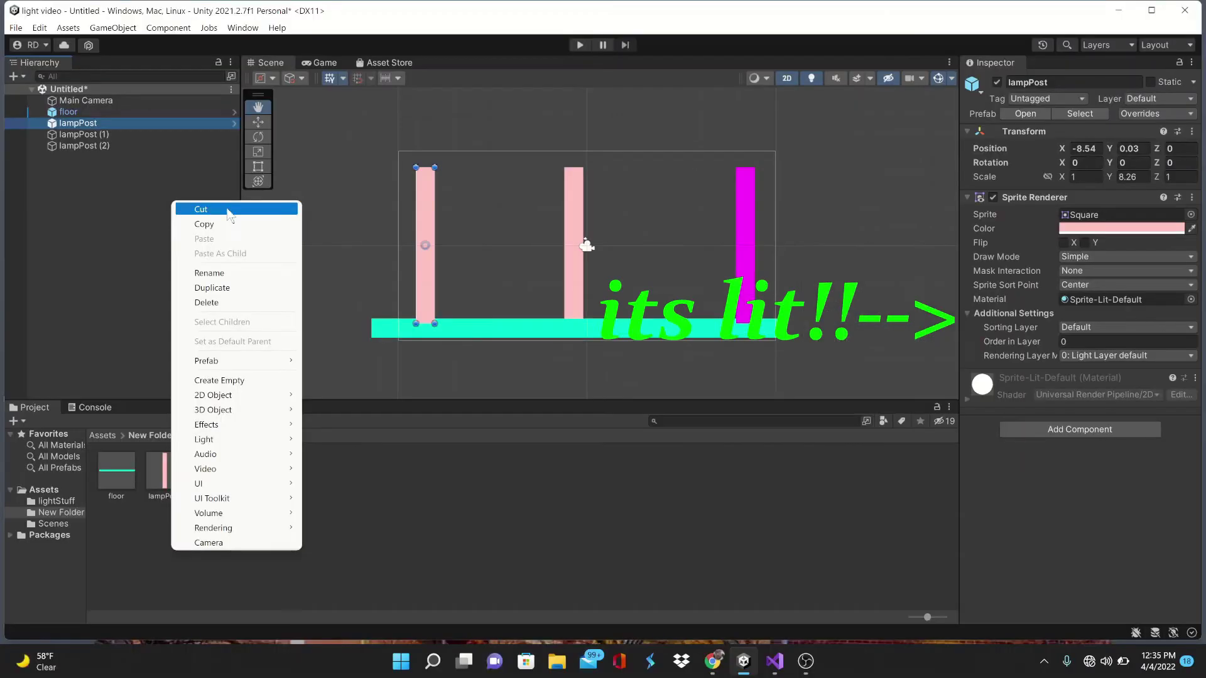
pyautogui.click(465, 180)
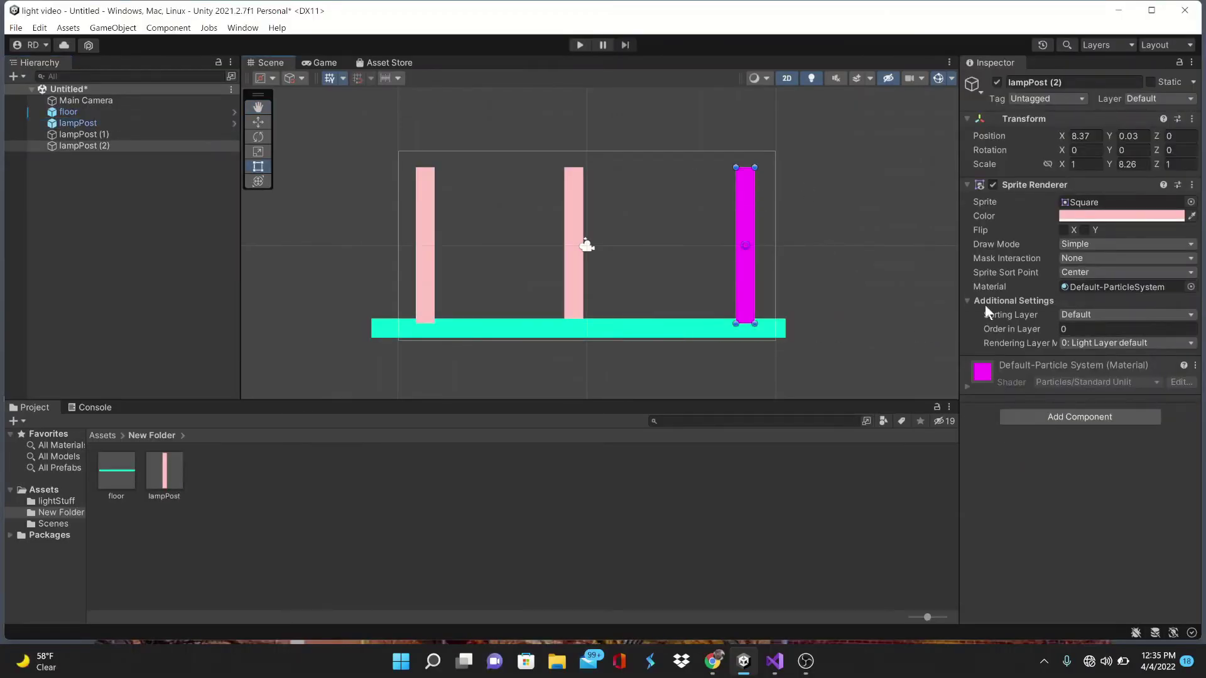
# Step: Set the material of lampPost (2) to Default-Line
pyautogui.click(1114, 287)
pyautogui.click(1191, 287)
pyautogui.click(1076, 342)
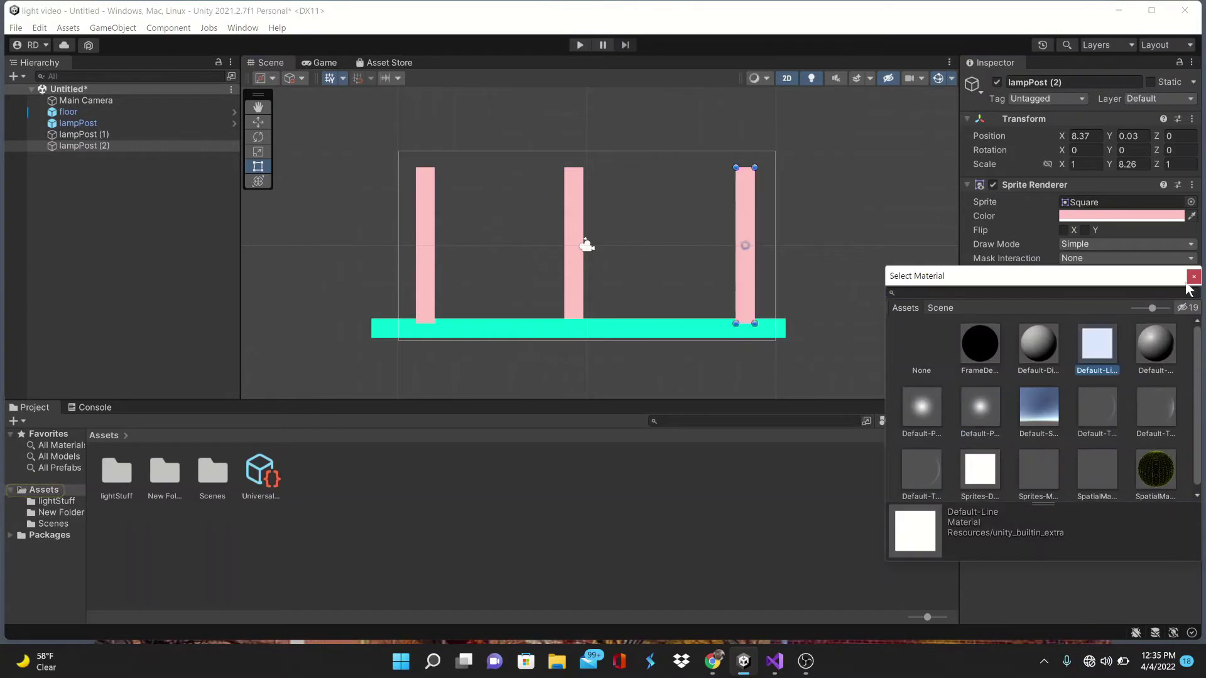
# Step: Add a Global Light 2D to the scene and lower its intensity until the lit lamp post turns black
pyautogui.rightClick(143, 243)
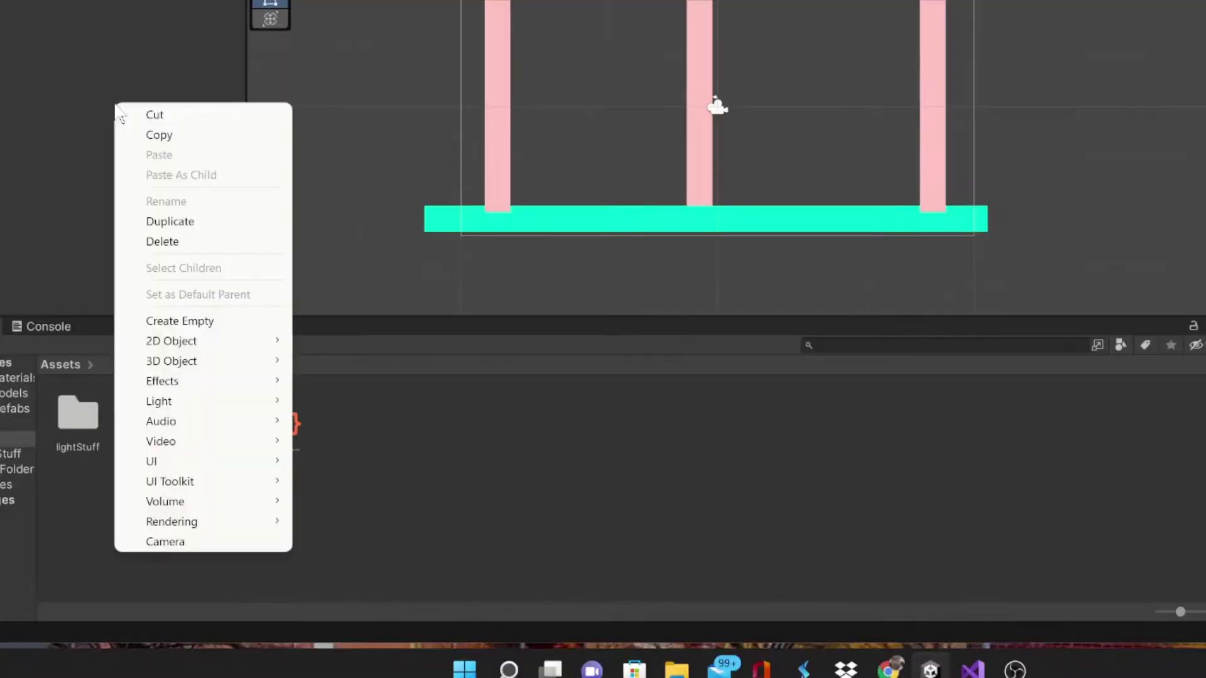
pyautogui.moveTo(217, 461)
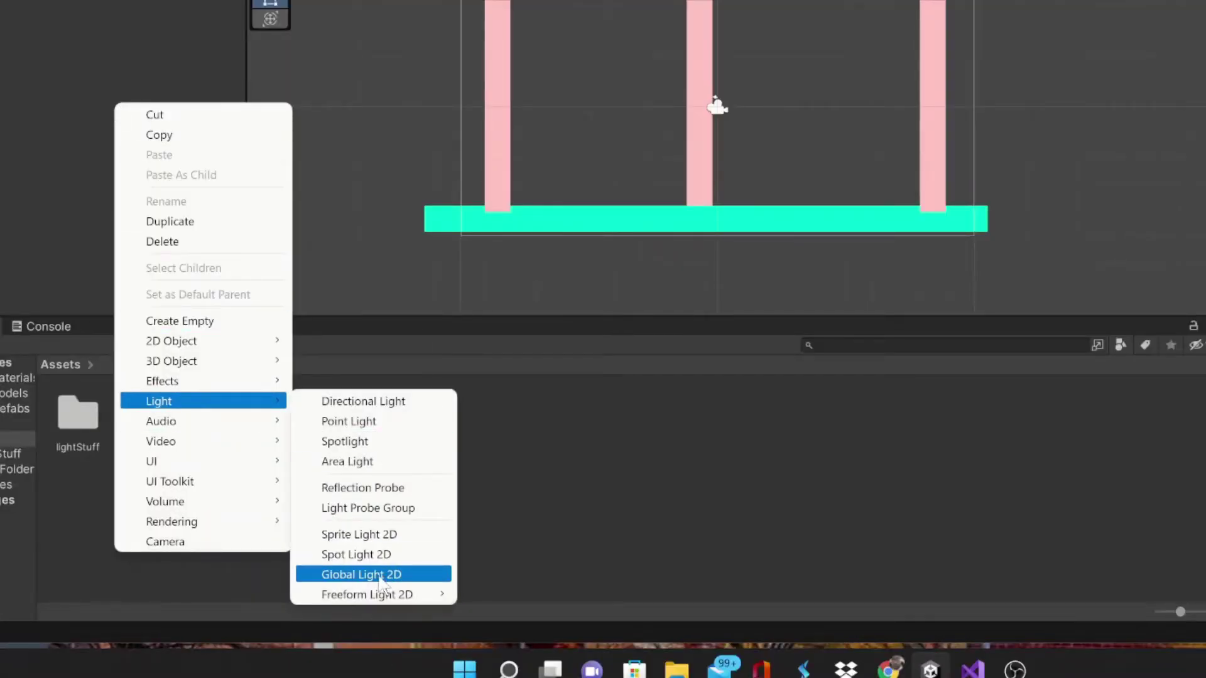
pyautogui.click(381, 575)
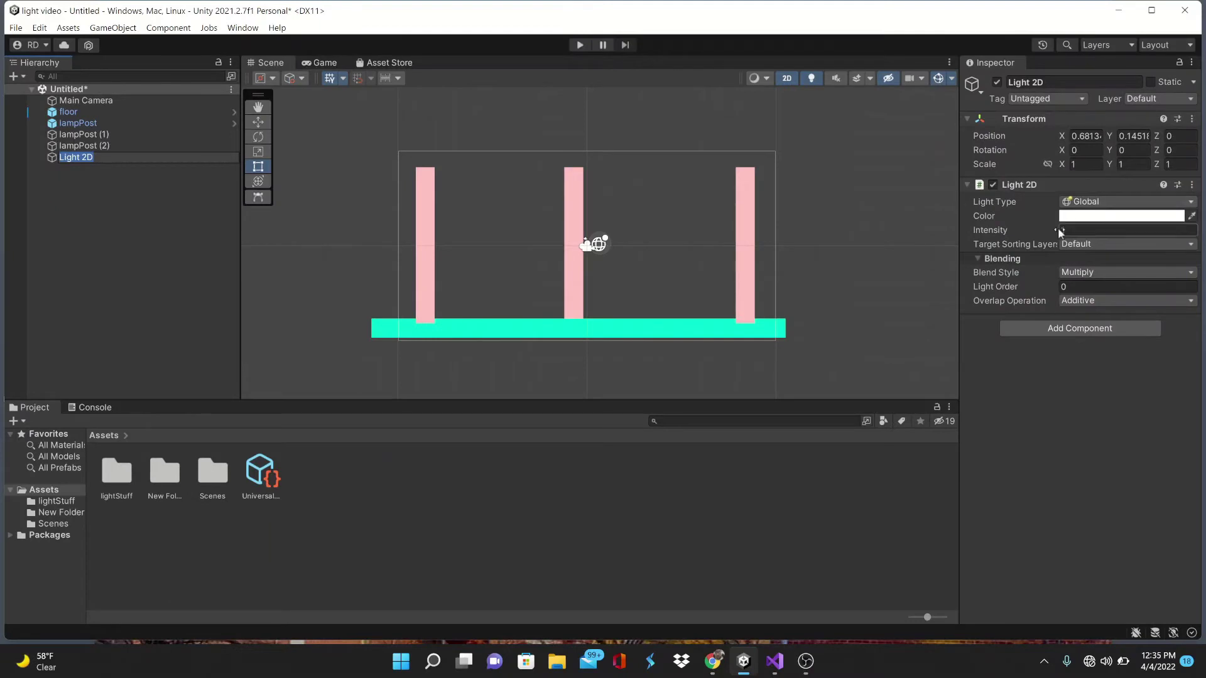
pyautogui.moveTo(1058, 230); pyautogui.dragTo(1041, 234)
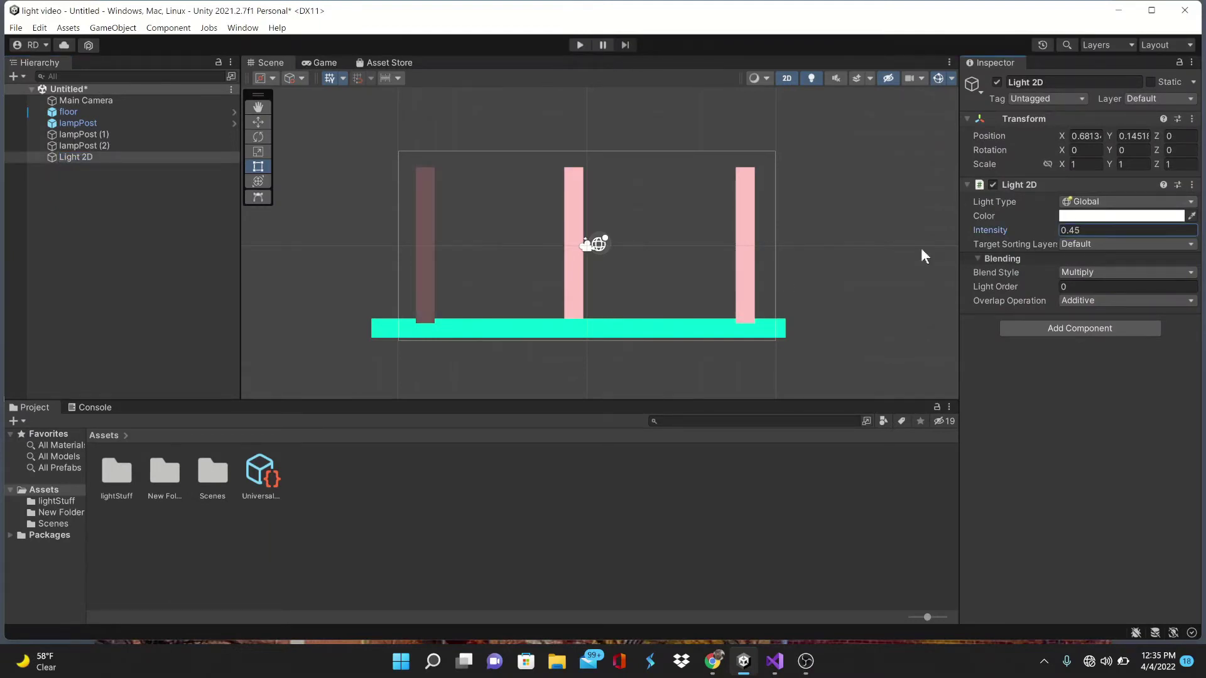
pyautogui.click(639, 330)
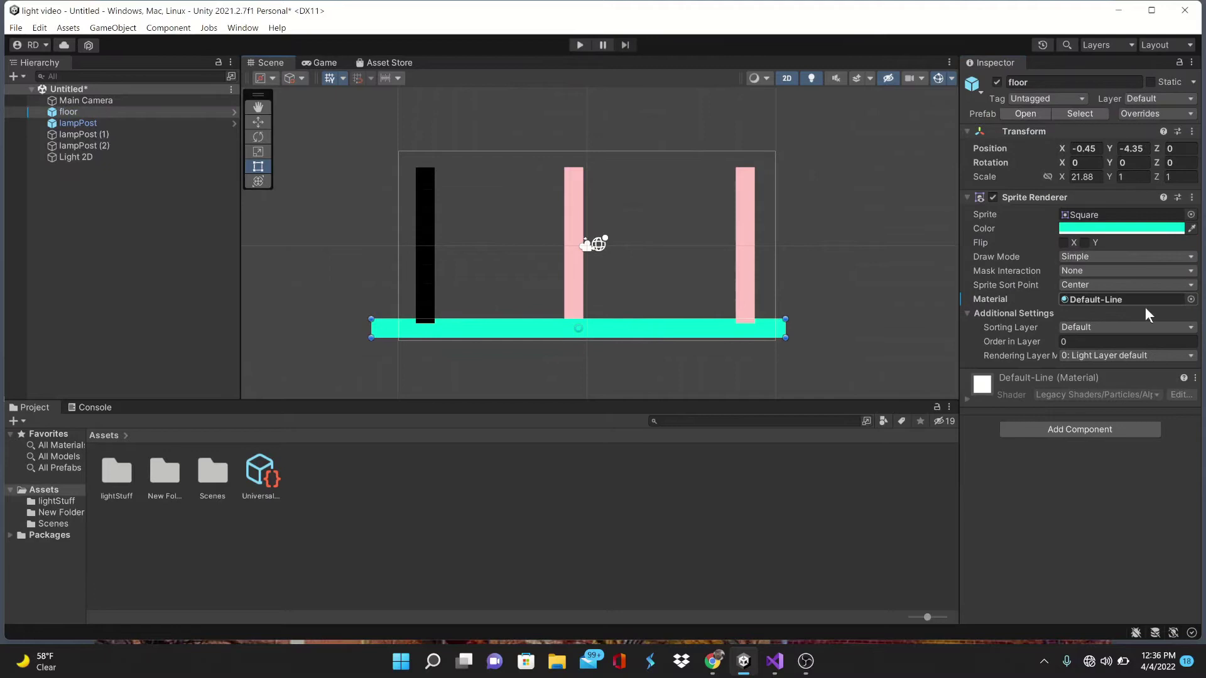
pyautogui.click(1190, 300)
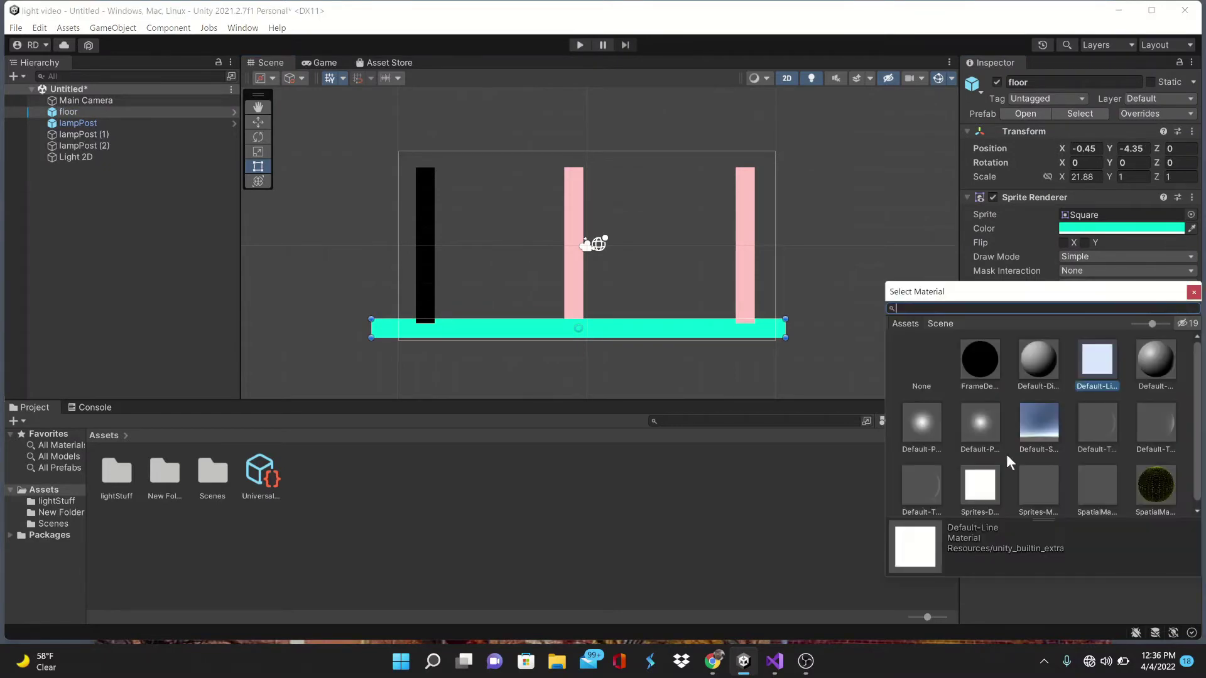
pyautogui.click(1193, 292)
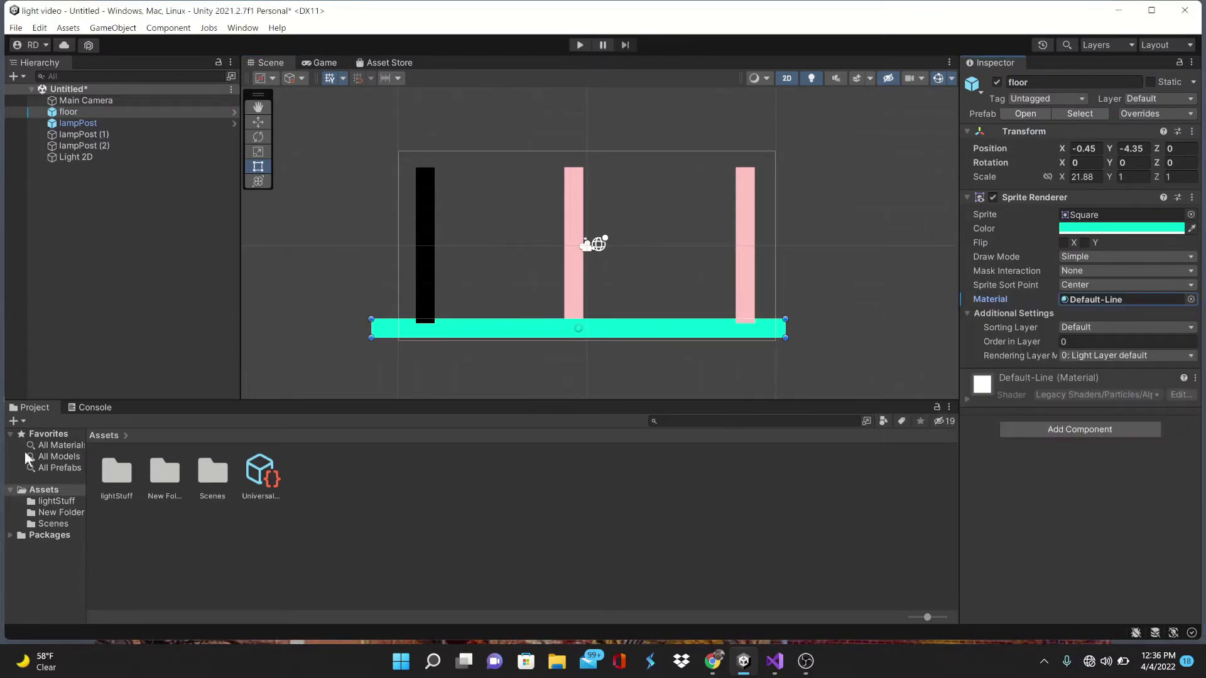
# Step: Replace the floor in the scene with a fresh instance of the floor prefab from New Folder
pyautogui.doubleClick(169, 477)
pyautogui.click(505, 332)
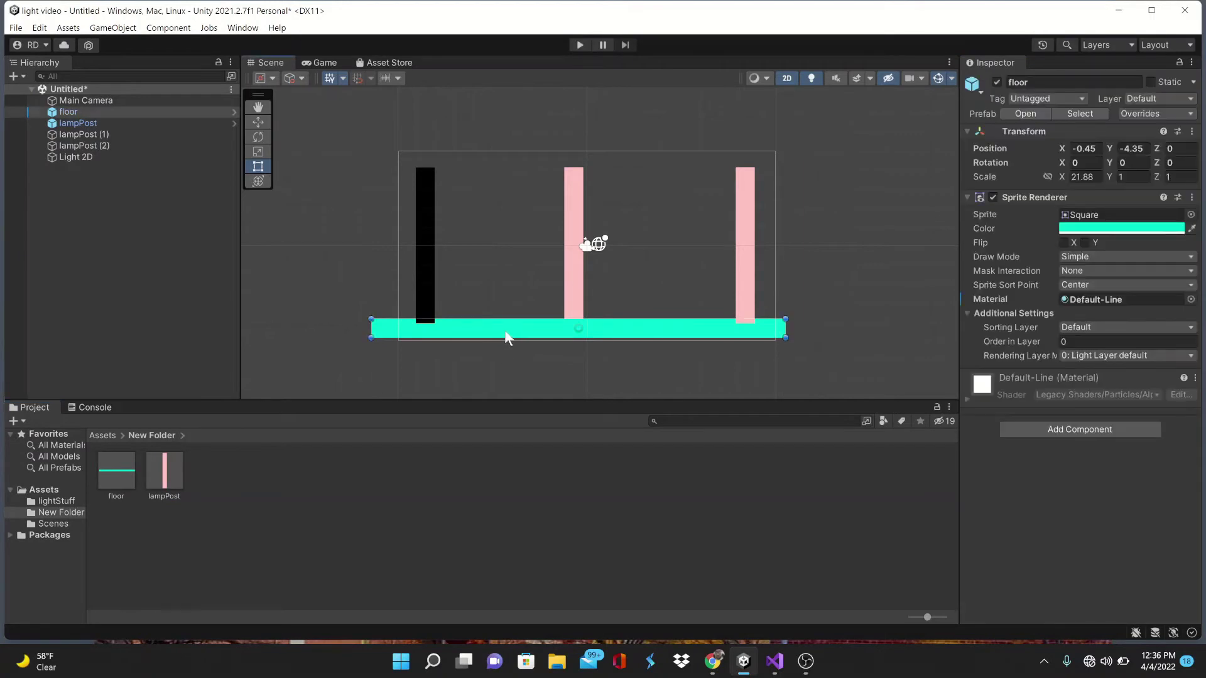
pyautogui.press('Delete')
pyautogui.moveTo(119, 494); pyautogui.dragTo(595, 339)
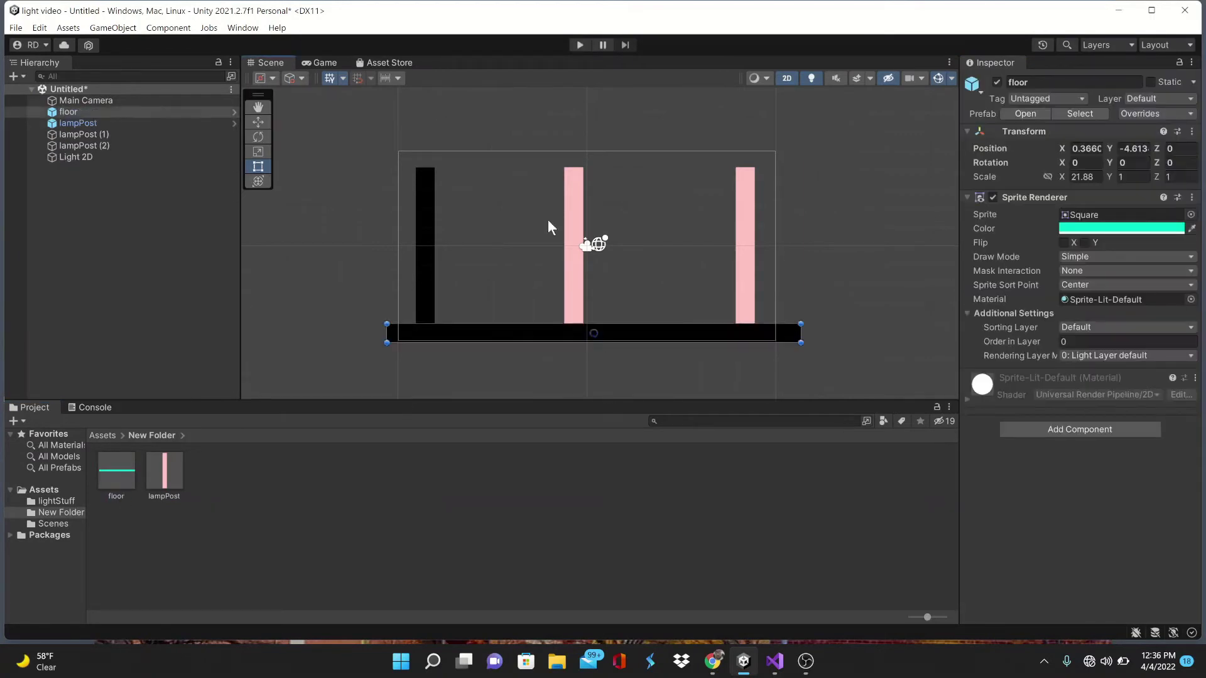
# Step: Delete lampPost (1) and lampPost (2) and place a new instance of the lampPost prefab in the scene
pyautogui.click(575, 224)
pyautogui.press('Delete')
pyautogui.click(745, 212)
pyautogui.press('Delete')
pyautogui.moveTo(181, 472); pyautogui.dragTo(762, 261)
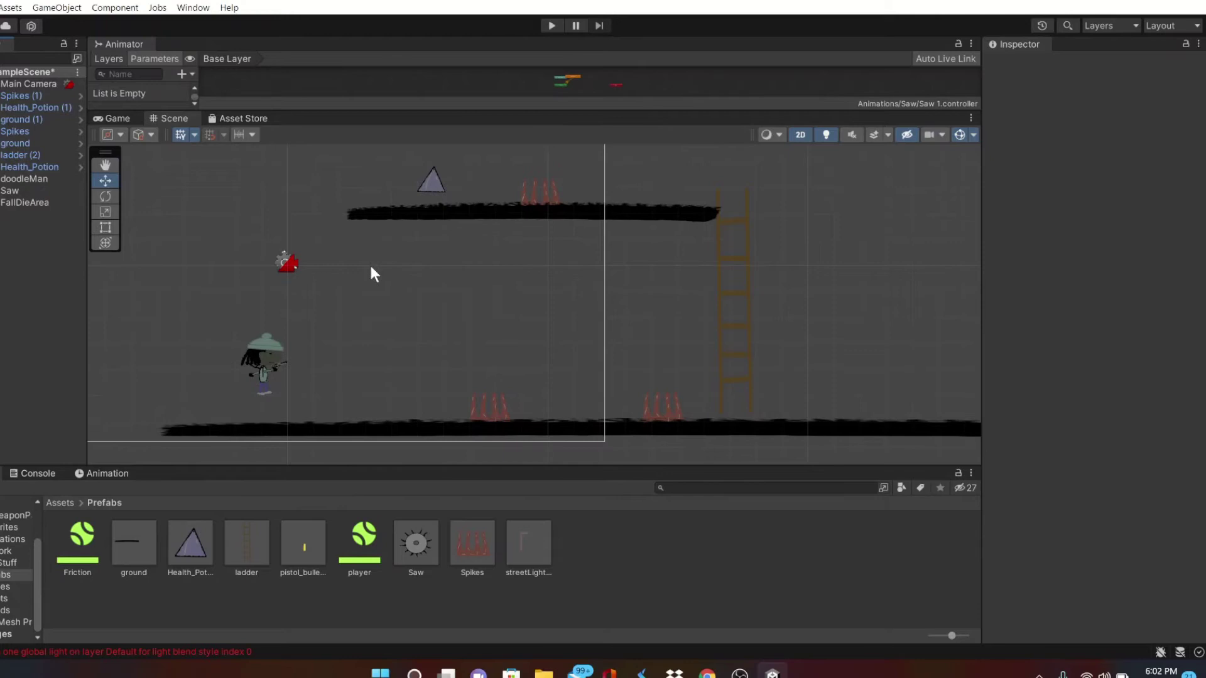
# Step: Add a Global Light 2D named "globalLight 2D" to SampleScene and lower its intensity to about 0.44
pyautogui.rightClick(19, 264)
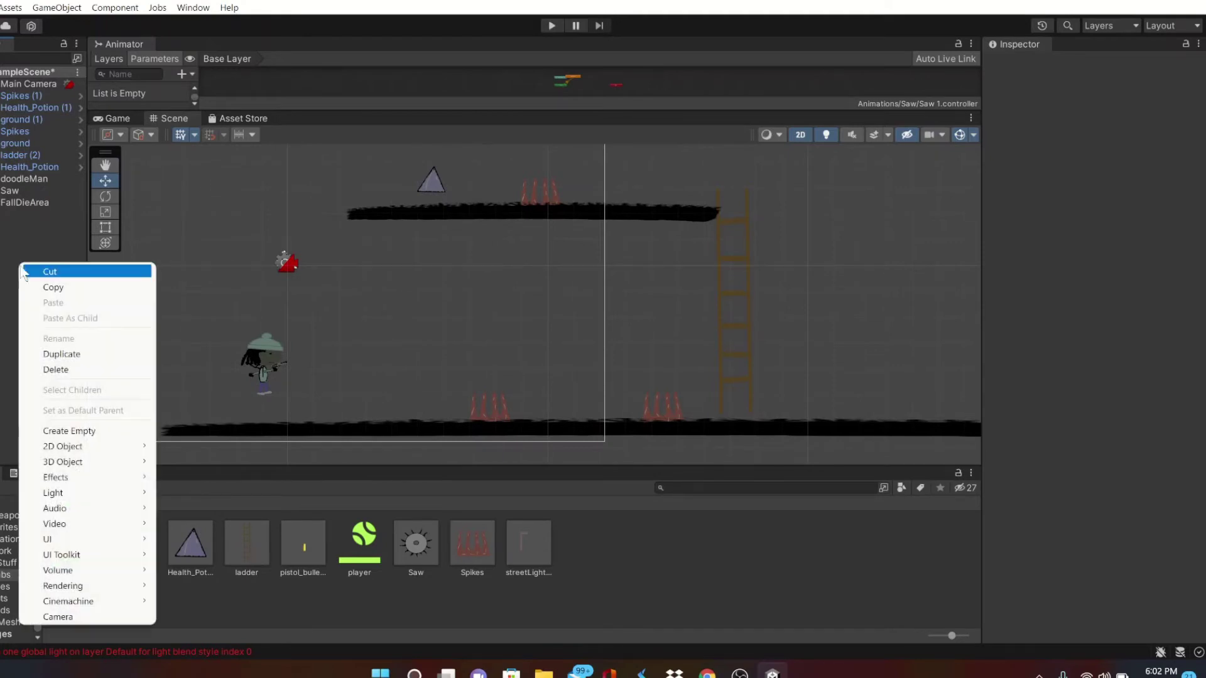
pyautogui.moveTo(113, 499)
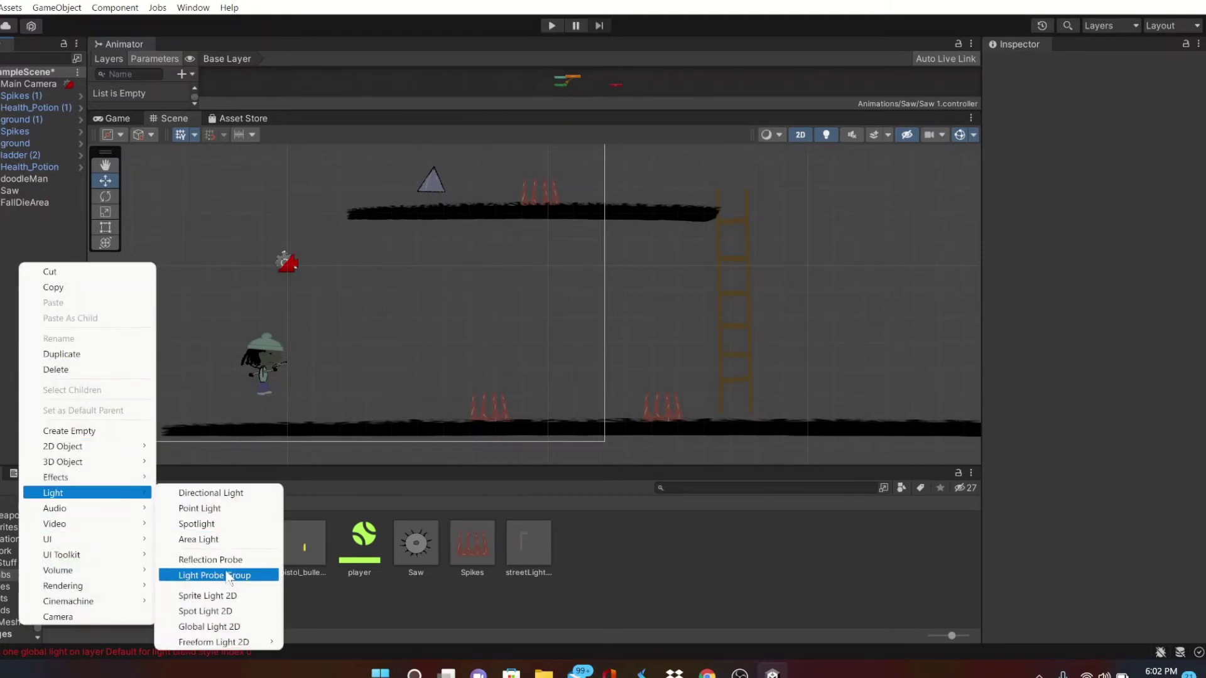
pyautogui.click(267, 626)
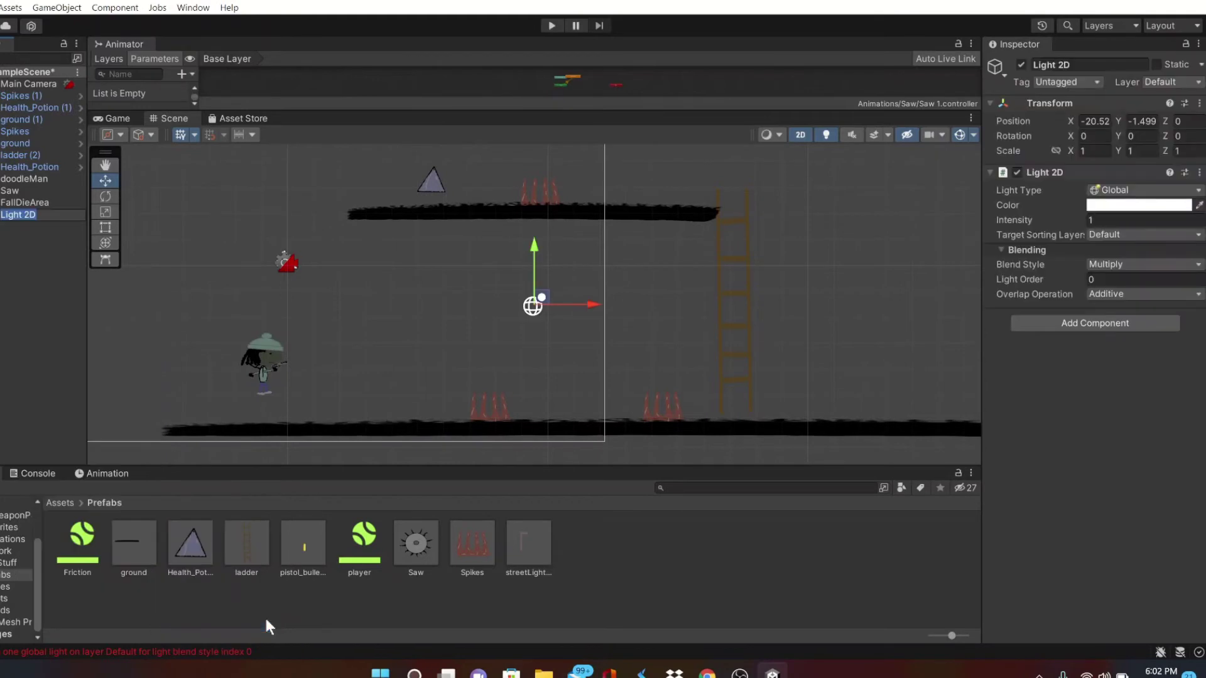
pyautogui.click(1053, 63)
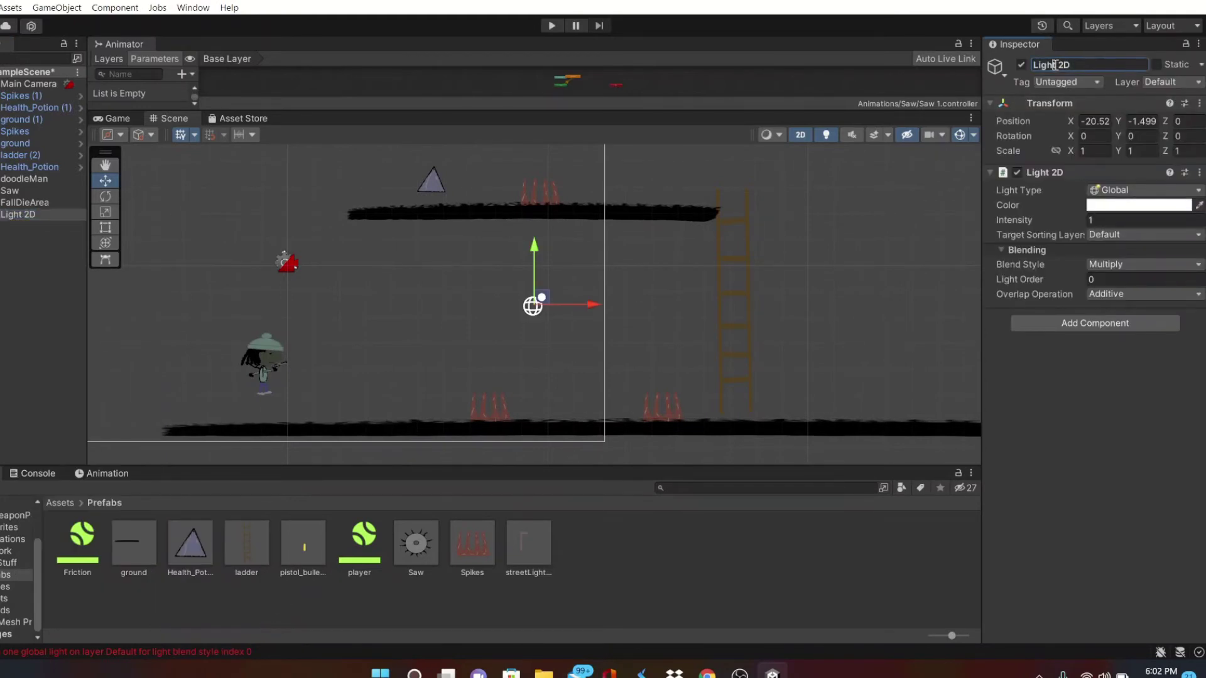
pyautogui.write('global')
pyautogui.moveTo(1041, 224); pyautogui.dragTo(971, 251)
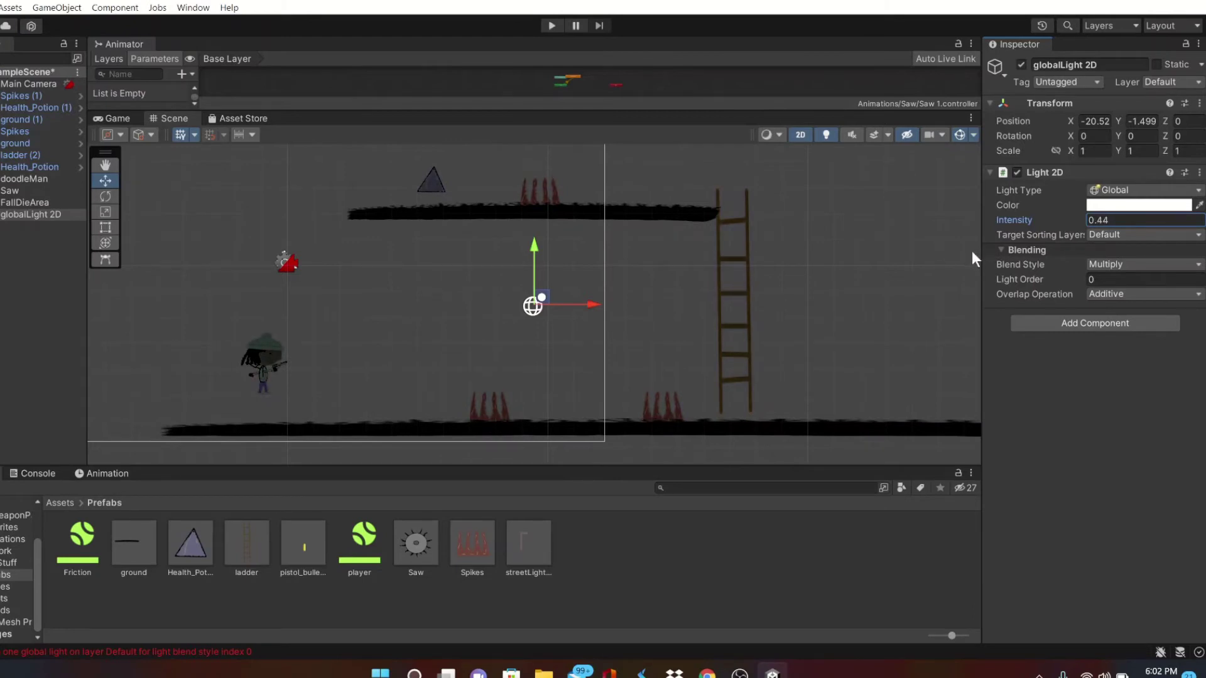
pyautogui.click(60, 300)
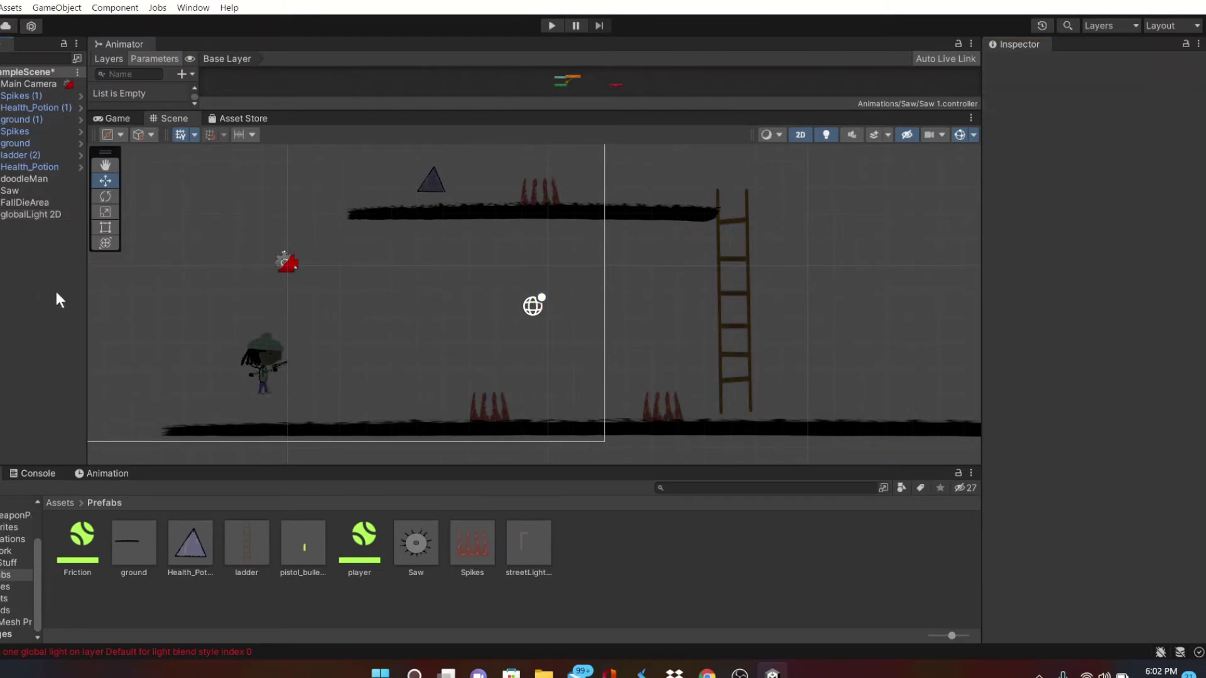
# Step: Place the streetLight sprite from the ArtWork folder in the scene beside doodleMan
pyautogui.click(3, 552)
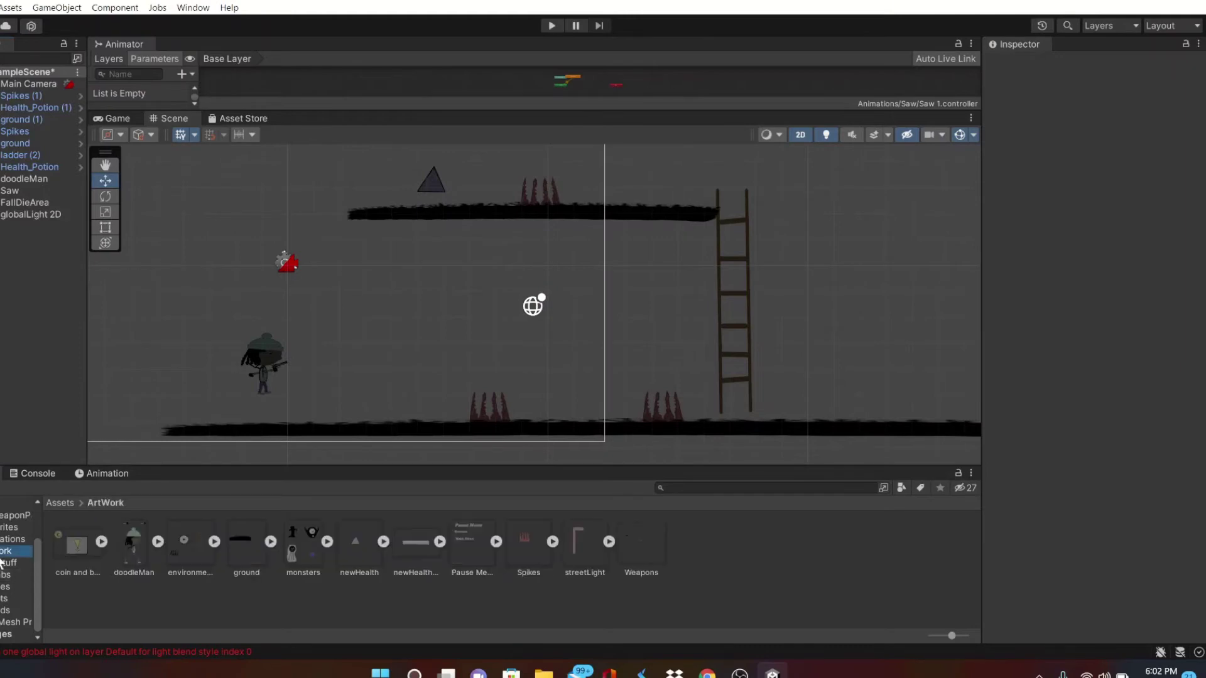
pyautogui.moveTo(574, 557); pyautogui.dragTo(379, 365)
pyautogui.scroll(5, 345, 337)
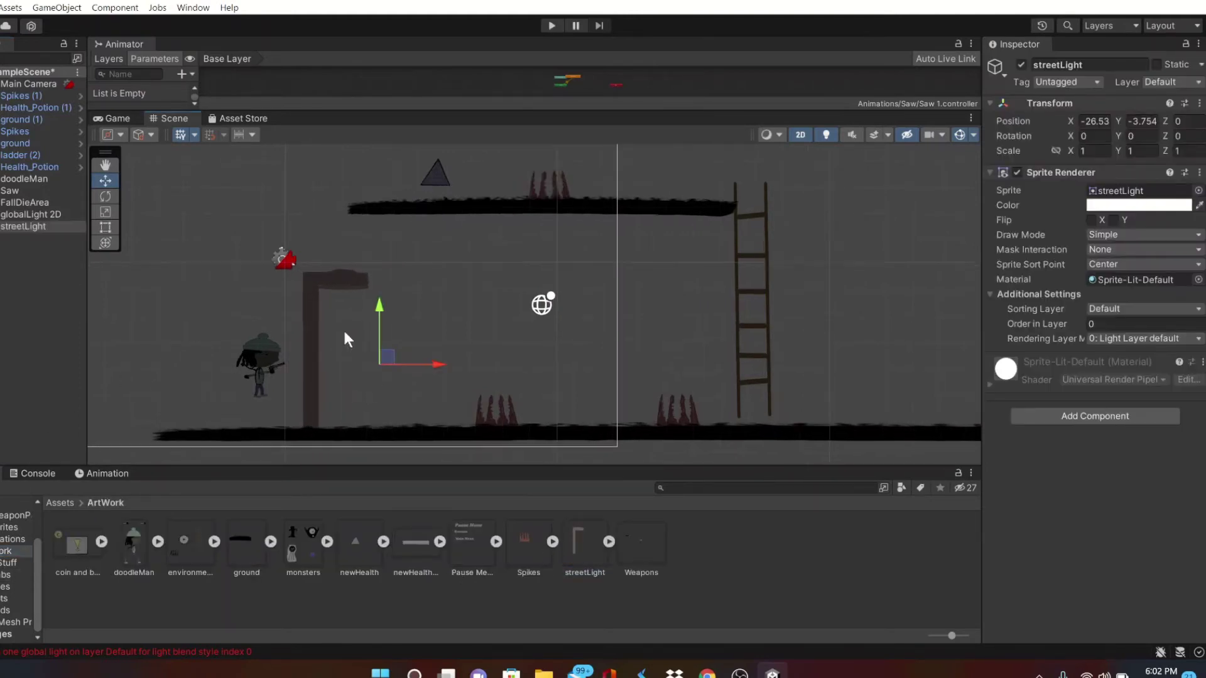
# Step: Add a Spot Light 2D as a child of streetLight and move it under the lamp head at about X -1.3, Y 2.57
pyautogui.rightClick(56, 230)
pyautogui.moveTo(157, 445)
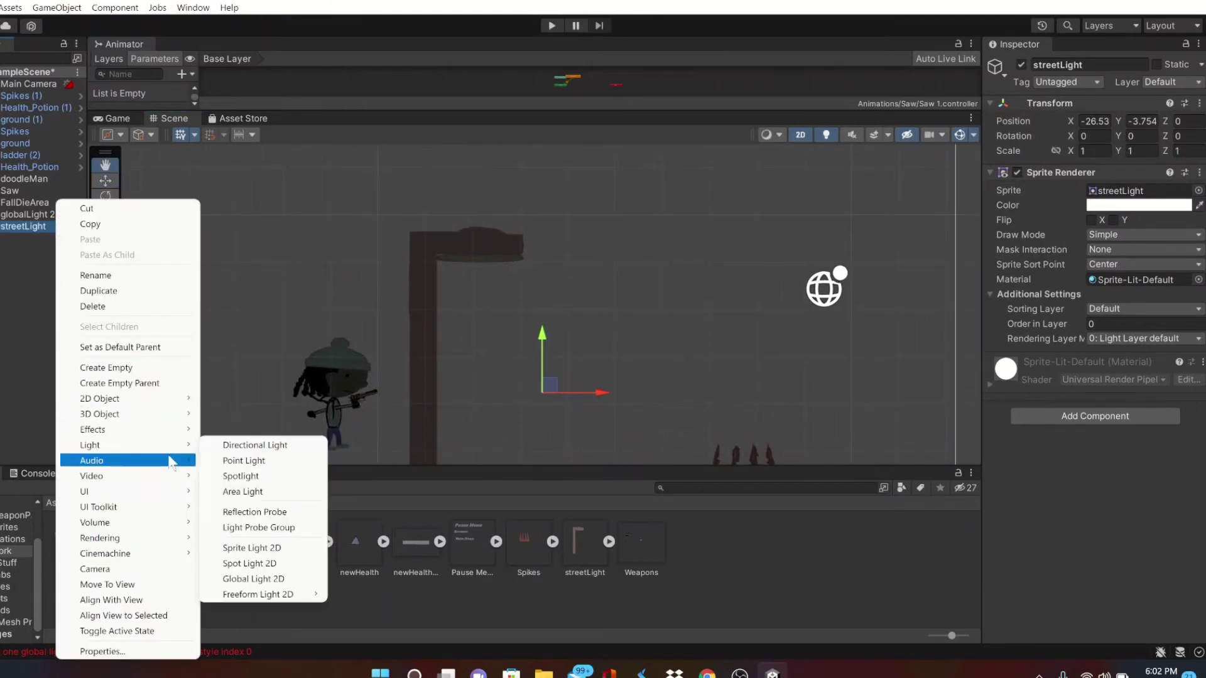
pyautogui.click(276, 564)
pyautogui.moveTo(551, 399); pyautogui.dragTo(489, 277)
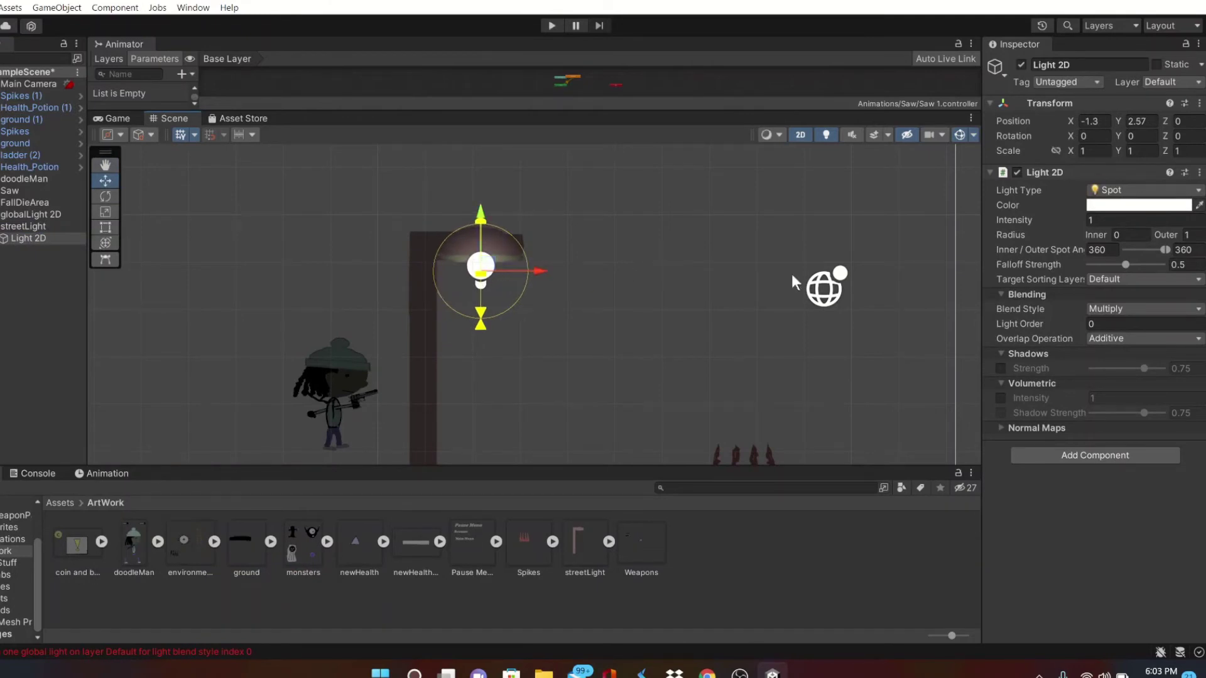
# Step: Enable the spot light's volumetric intensity at 1.66 and narrow its inner and outer spot angles to about 158.36 and 193.13
pyautogui.click(1001, 398)
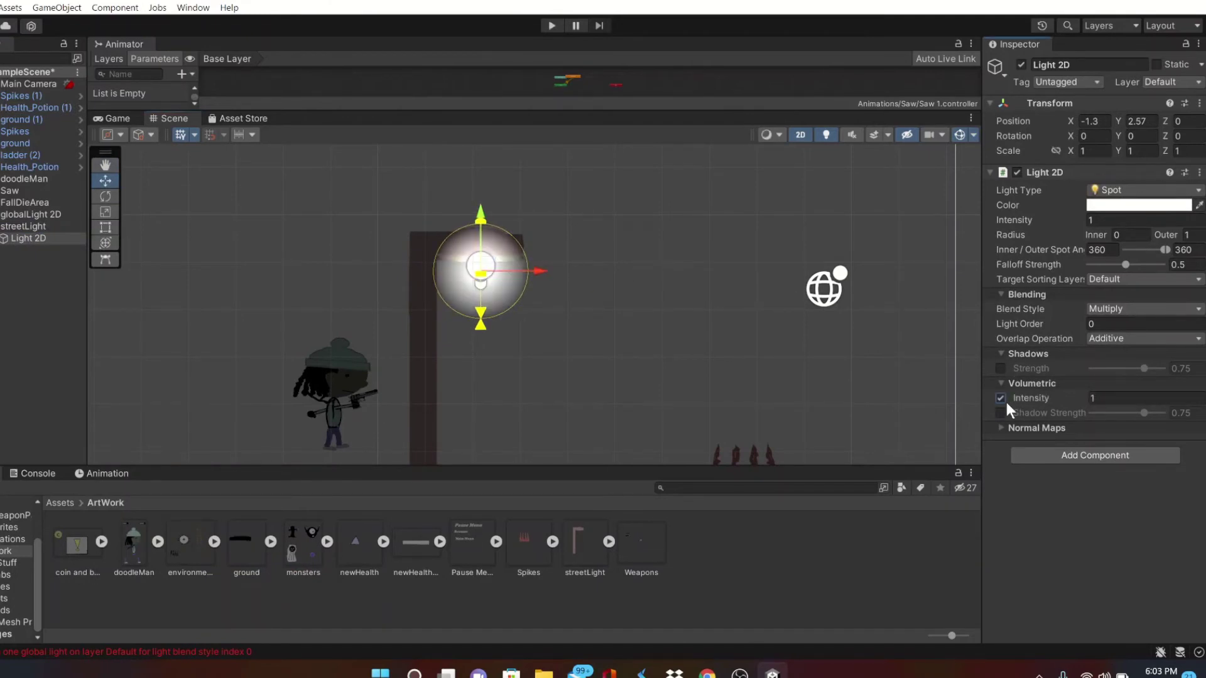
pyautogui.moveTo(1007, 403); pyautogui.dragTo(1079, 415)
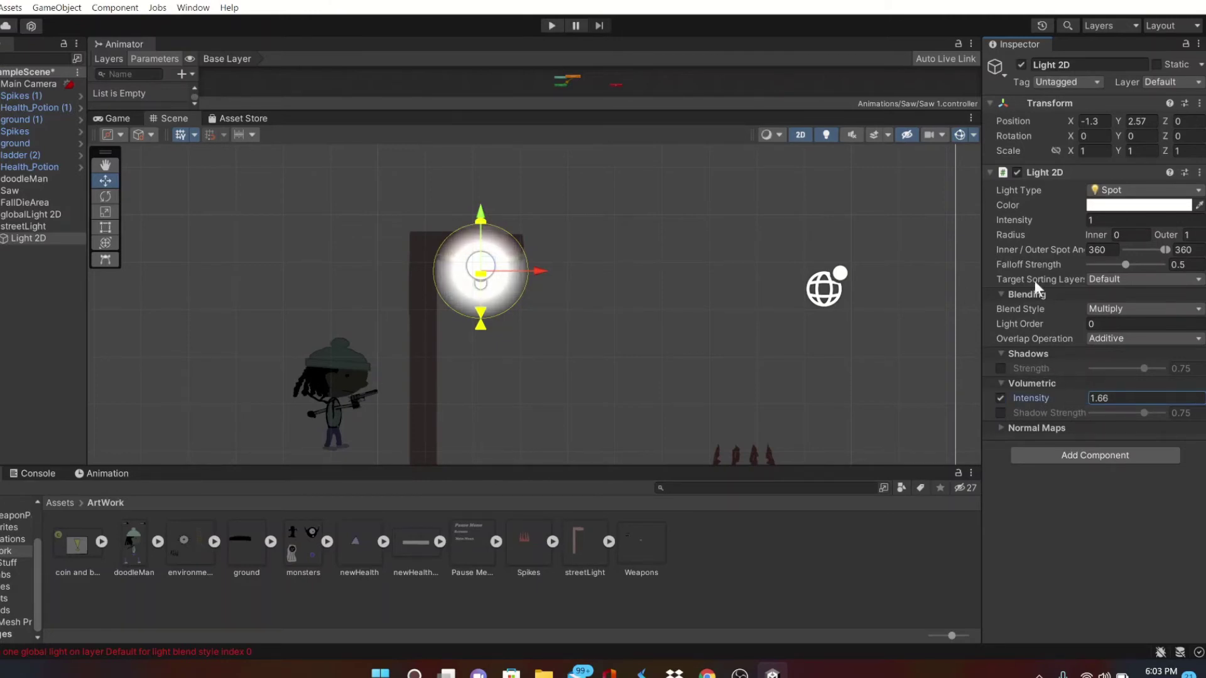
pyautogui.moveTo(1164, 250); pyautogui.dragTo(1145, 253)
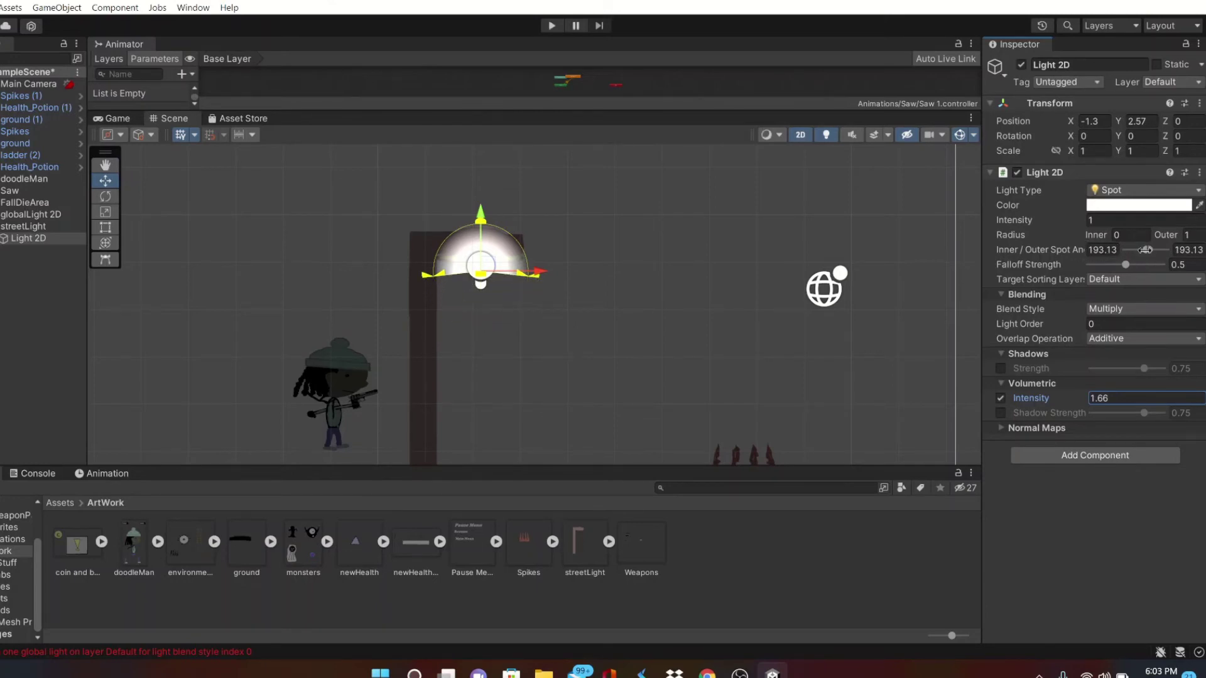
pyautogui.moveTo(1142, 250); pyautogui.dragTo(1141, 249)
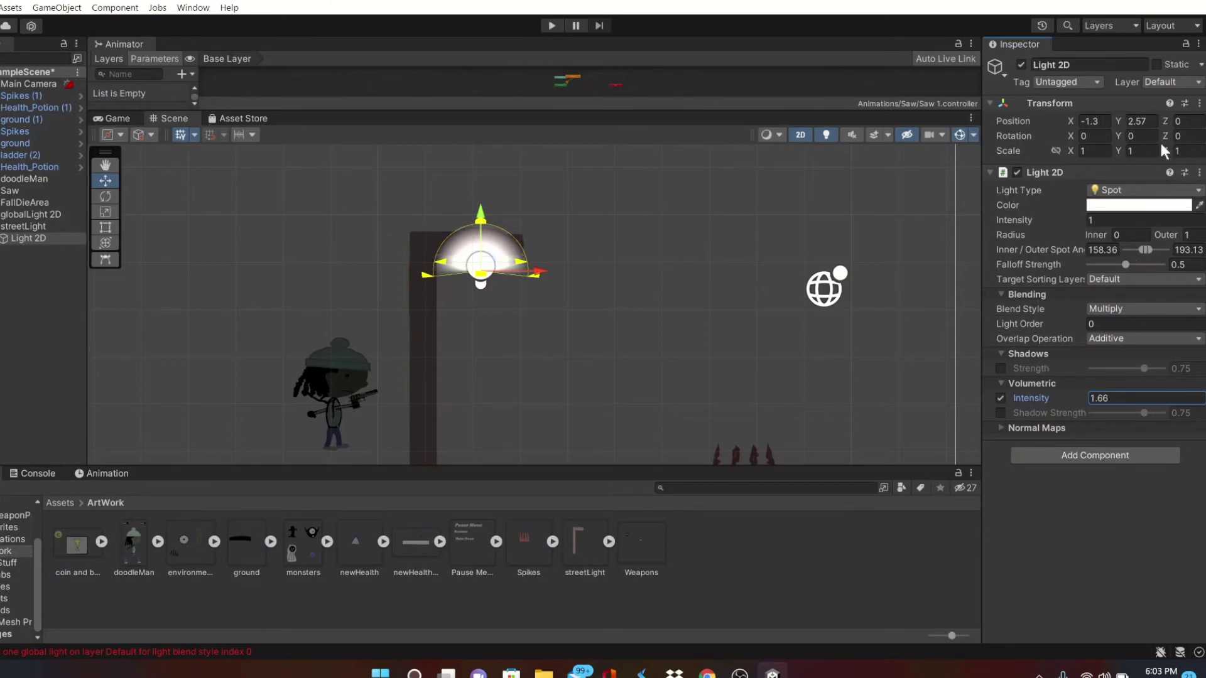
# Step: Set the spot light's Z rotation to 180 so it shines downward
pyautogui.moveTo(1186, 135); pyautogui.dragTo(1205, 554)
pyautogui.moveTo(603, 339); pyautogui.dragTo(583, 434)
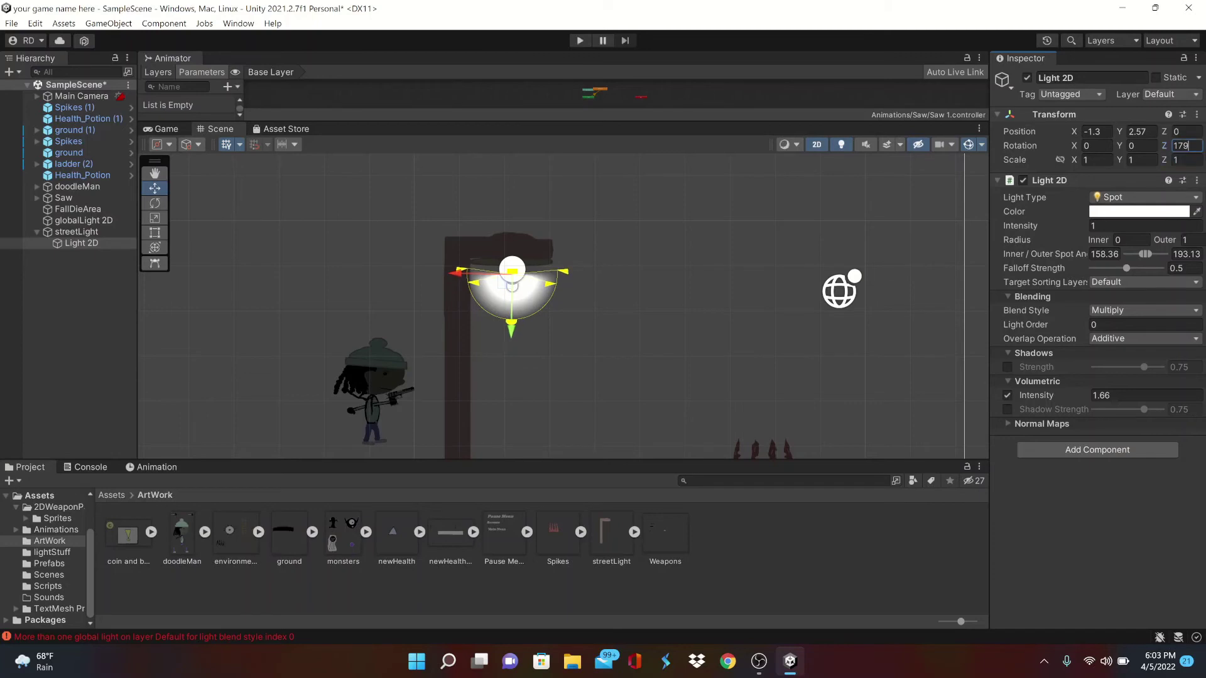
pyautogui.press('BackSpace')
pyautogui.press('BackSpace')
pyautogui.write('80')
# Step: Raise the spot light into the lamp head at about Y 2.99, with intensity 1.03, outer radius 0.95 and falloff strength 0.55
pyautogui.scroll(4, 588, 316)
pyautogui.moveTo(493, 276); pyautogui.dragTo(495, 257)
pyautogui.moveTo(1082, 226)
pyautogui.mouseDown()
pyautogui.moveTo(1124, 226)
pyautogui.moveTo(1073, 235)
pyautogui.moveTo(1084, 232)
pyautogui.mouseUp()
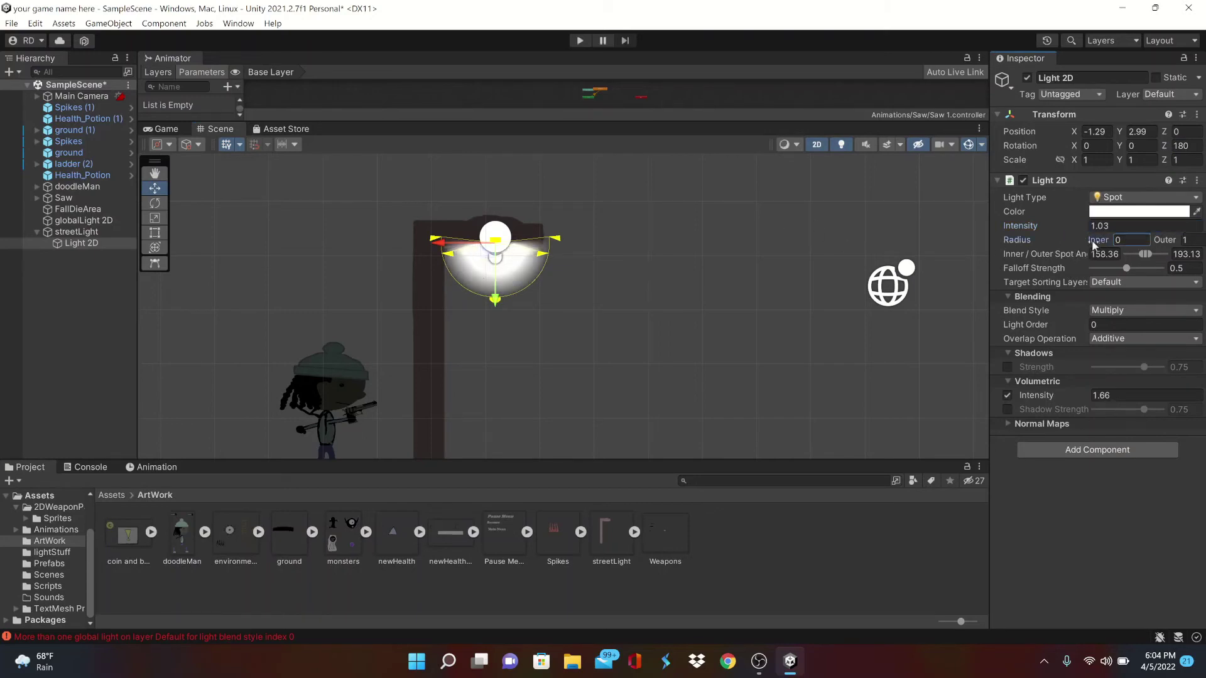
pyautogui.moveTo(1165, 240); pyautogui.dragTo(1133, 288)
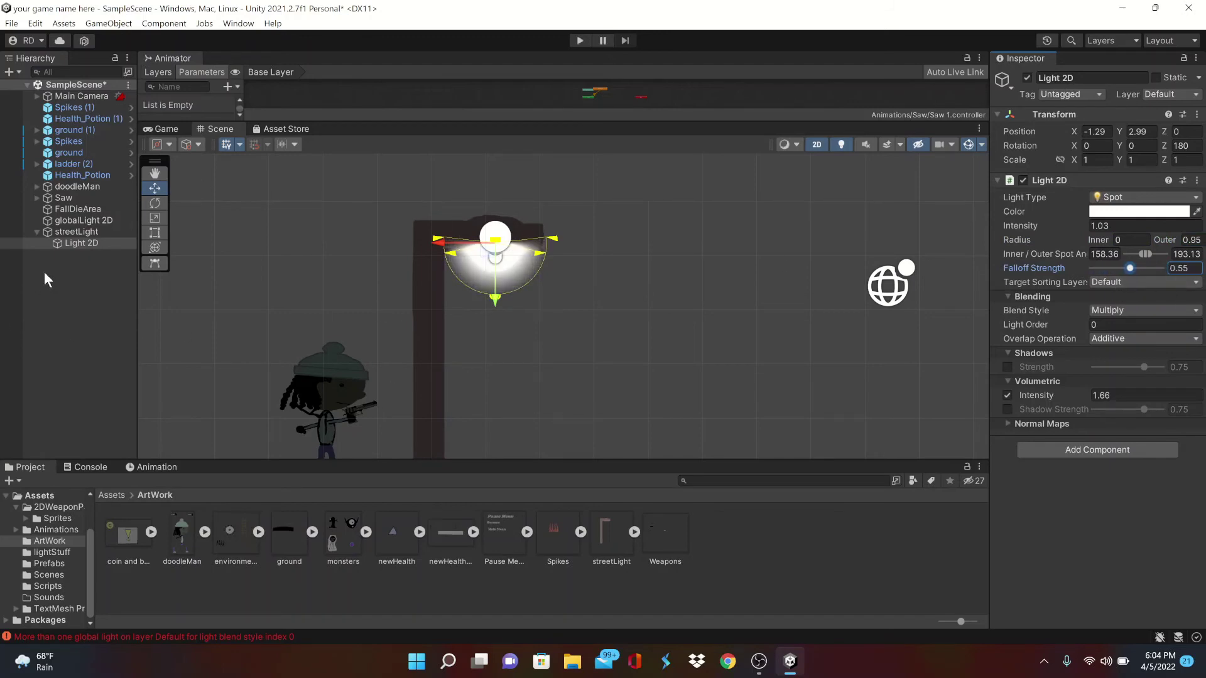
# Step: Rename the spot light under streetLight as "Lightbulb 2D"
pyautogui.click(1059, 77)
pyautogui.click(1060, 78)
pyautogui.write('bulb')
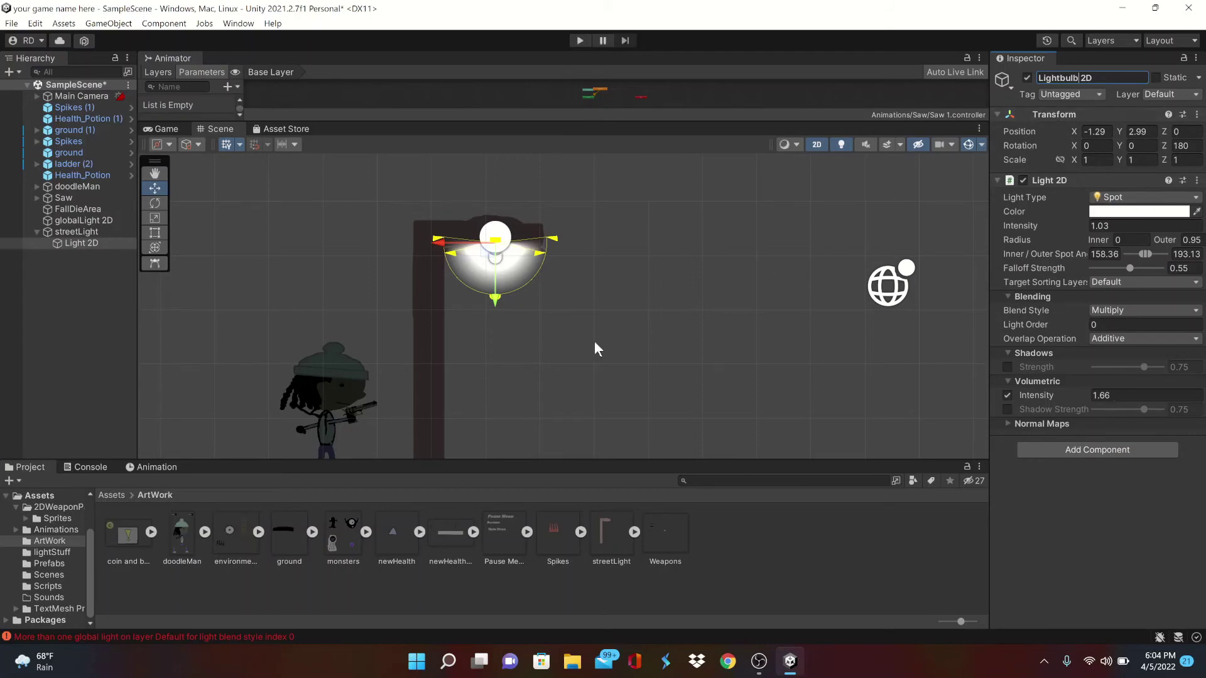
# Step: Add an isometric diamond Freeform Light 2D under streetLight and move it beneath the lamp head at X -1.3, Y 1.72
pyautogui.rightClick(85, 232)
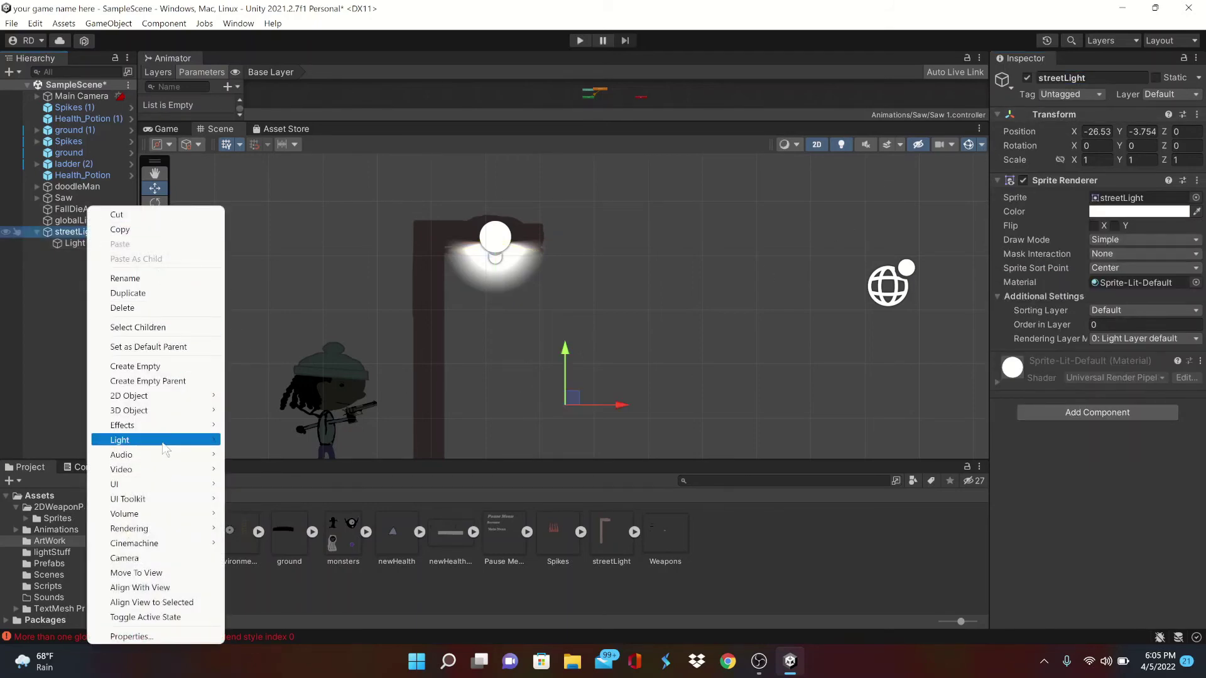
pyautogui.moveTo(192, 451)
pyautogui.moveTo(308, 584)
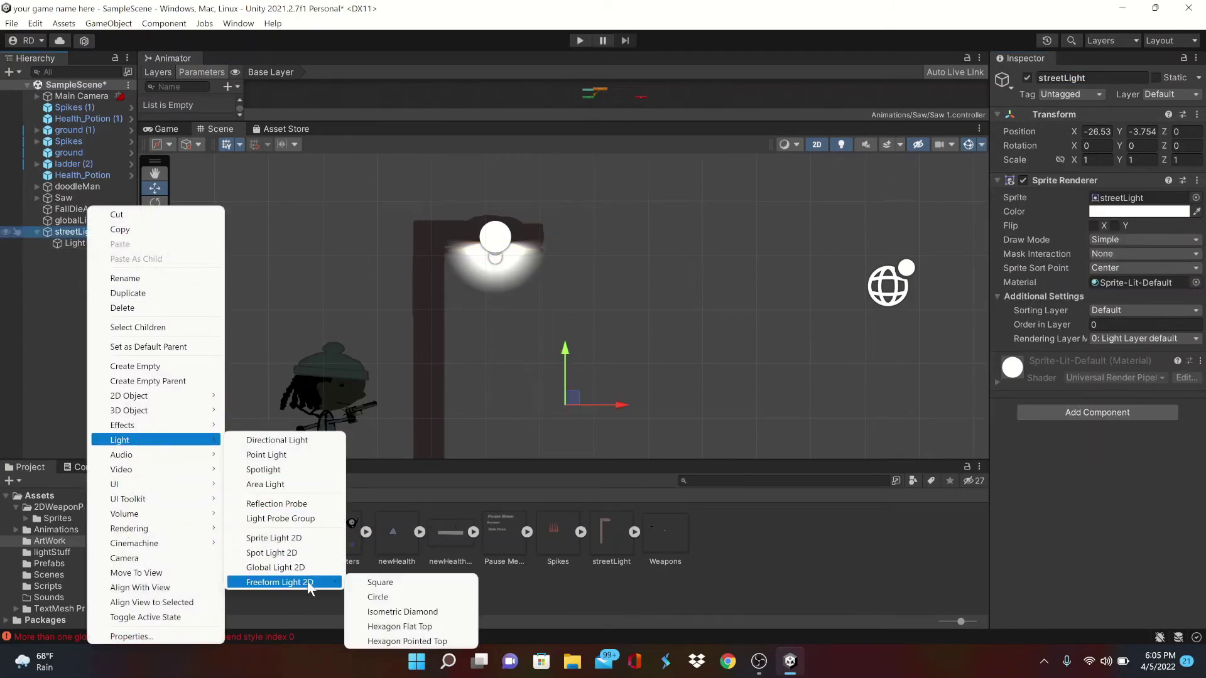
pyautogui.click(414, 624)
pyautogui.moveTo(577, 413); pyautogui.dragTo(506, 313)
pyautogui.scroll(-5, 417, 383)
pyautogui.moveTo(417, 383); pyautogui.dragTo(484, 302, button='middle')
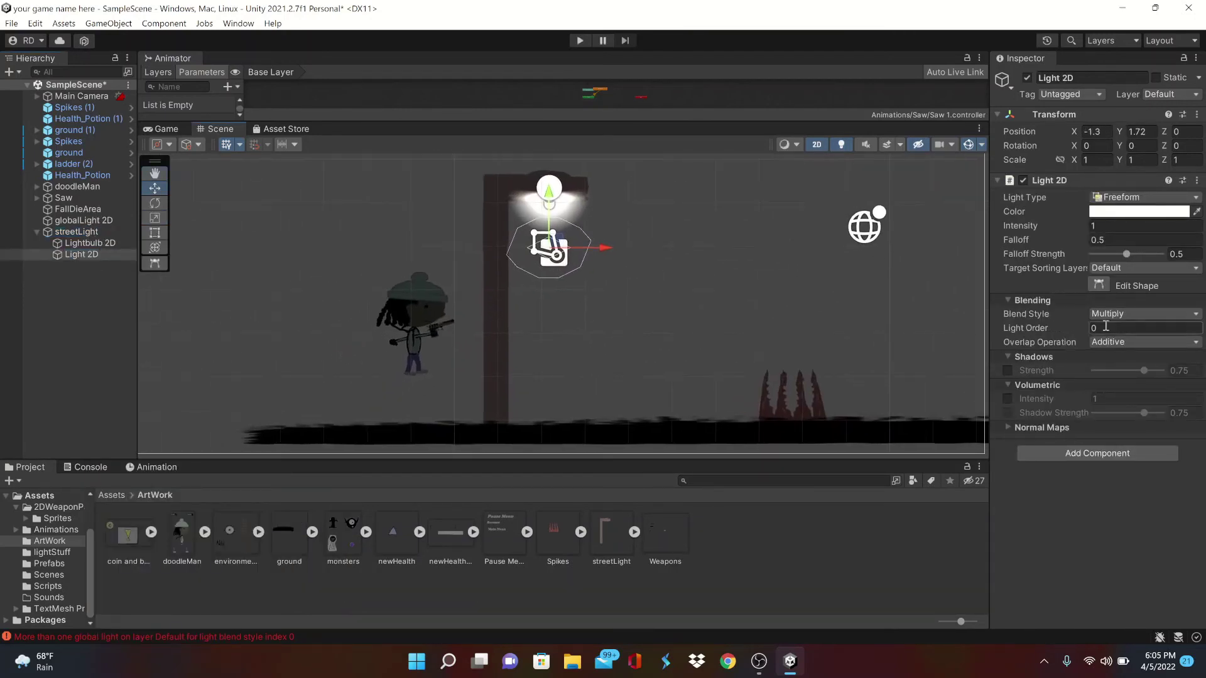
# Step: Reshape the freeform light by pulling its side and lower points down to the ground, forming a wide triangle under the lamp
pyautogui.click(1099, 288)
pyautogui.moveTo(579, 265); pyautogui.dragTo(796, 424)
pyautogui.moveTo(527, 250); pyautogui.dragTo(317, 423)
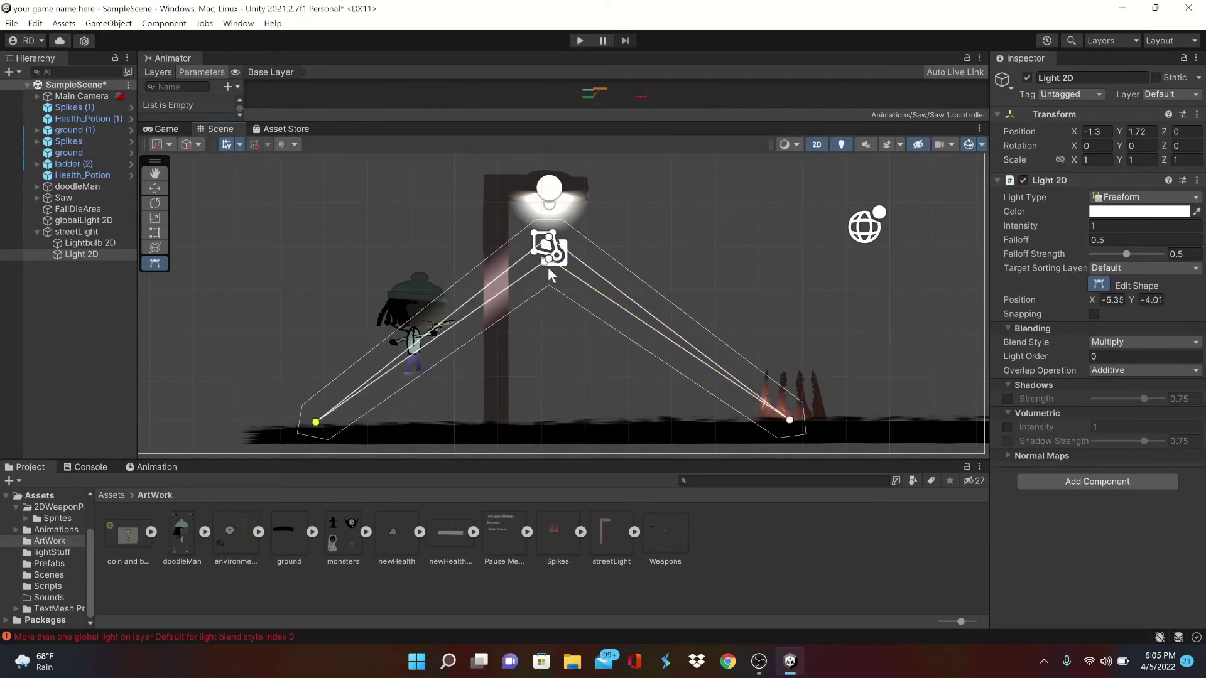
pyautogui.moveTo(548, 256); pyautogui.dragTo(547, 417)
# Step: Raise the freeform light to X -1.43, Y 2.61 in the lamp head and pull its three lower points back to the ground
pyautogui.click(155, 192)
pyautogui.moveTo(556, 231); pyautogui.dragTo(550, 192)
pyautogui.click(1099, 284)
pyautogui.moveTo(785, 382); pyautogui.dragTo(815, 422)
pyautogui.moveTo(541, 377); pyautogui.dragTo(538, 418)
pyautogui.moveTo(310, 383); pyautogui.dragTo(290, 420)
pyautogui.moveTo(538, 419); pyautogui.dragTo(536, 424)
pyautogui.moveTo(297, 423); pyautogui.dragTo(295, 429)
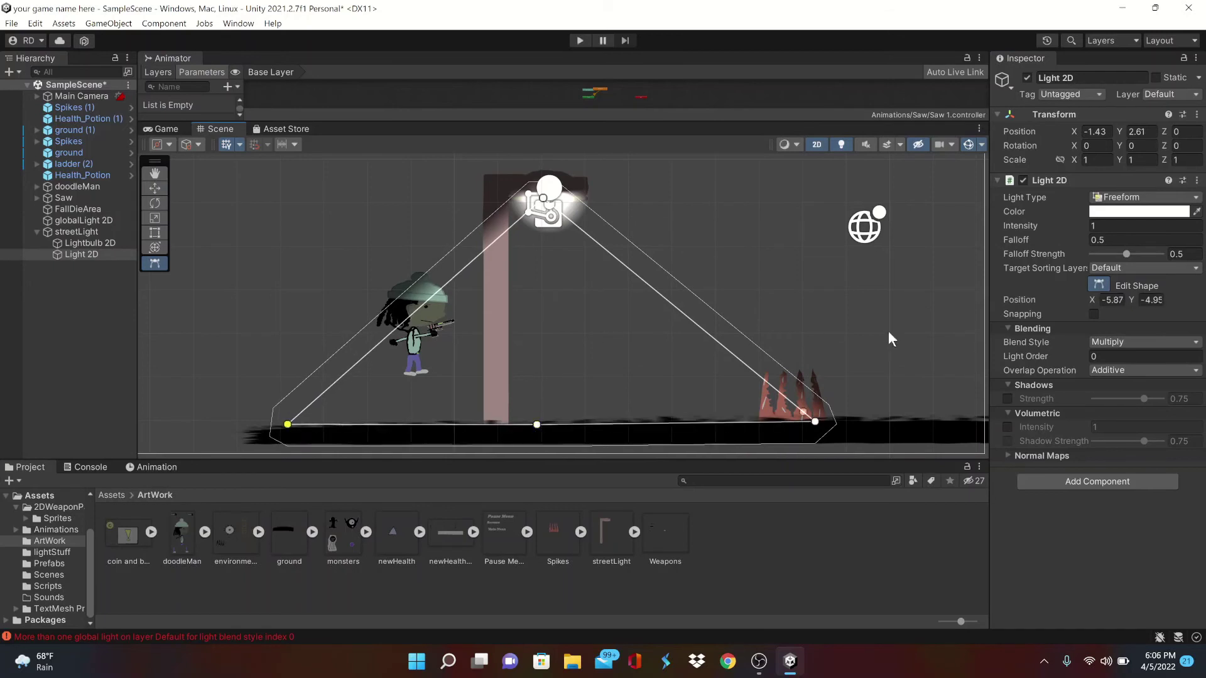
# Step: Set the freeform light's falloff strength to 0.56 and its color to pale green CFF8AF
pyautogui.moveTo(1126, 254); pyautogui.dragTo(1021, 276)
pyautogui.moveTo(1098, 282); pyautogui.dragTo(1130, 277)
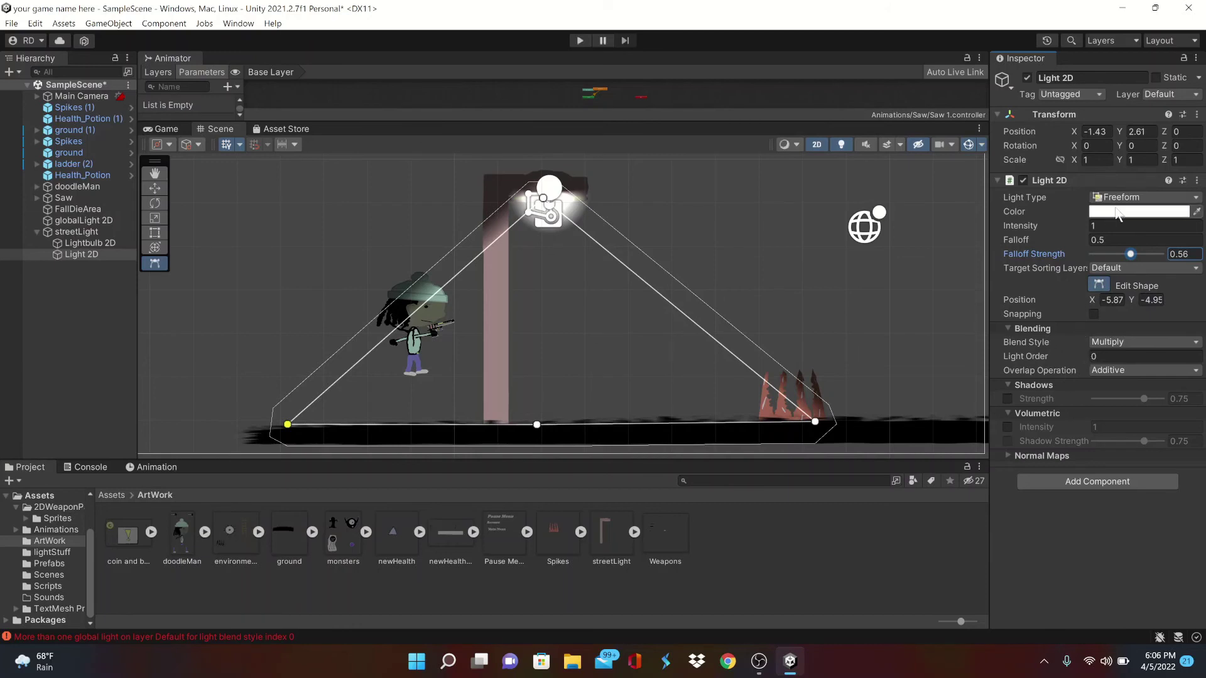
pyautogui.click(1117, 212)
pyautogui.click(1116, 253)
pyautogui.moveTo(1108, 300)
pyautogui.mouseDown()
pyautogui.moveTo(1135, 288)
pyautogui.moveTo(1101, 290)
pyautogui.mouseUp()
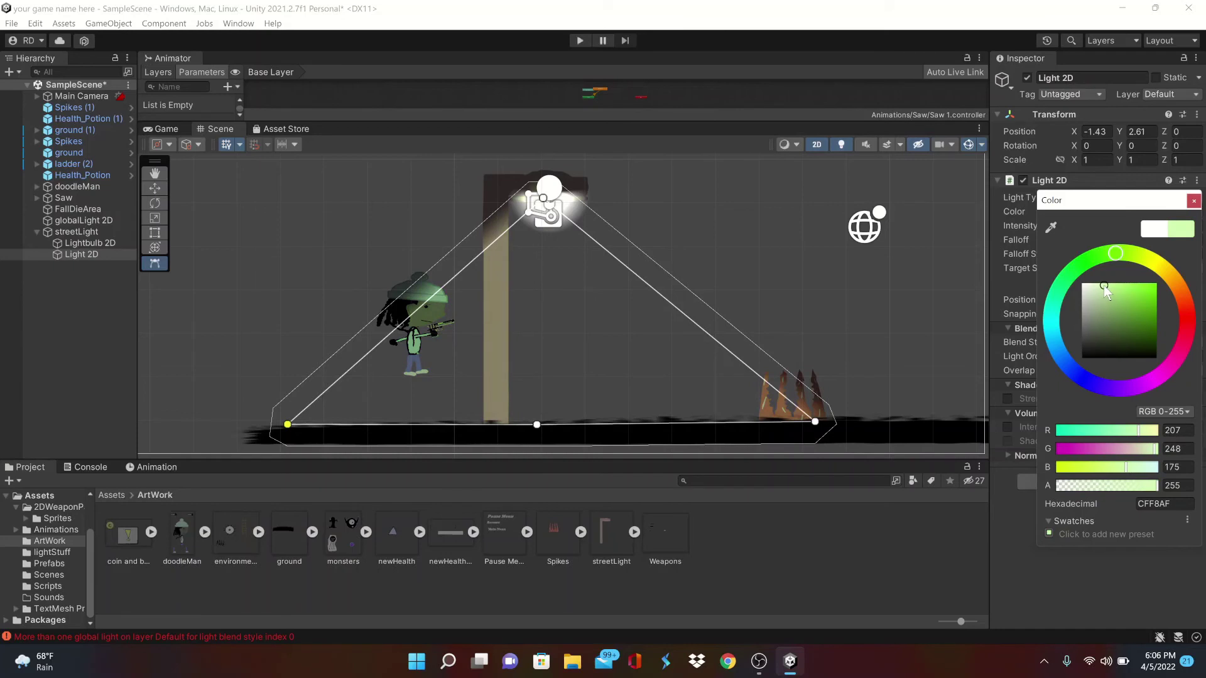
# Step: Tint the Lightbulb 2D spot light pale green to match the freeform light
pyautogui.click(90, 243)
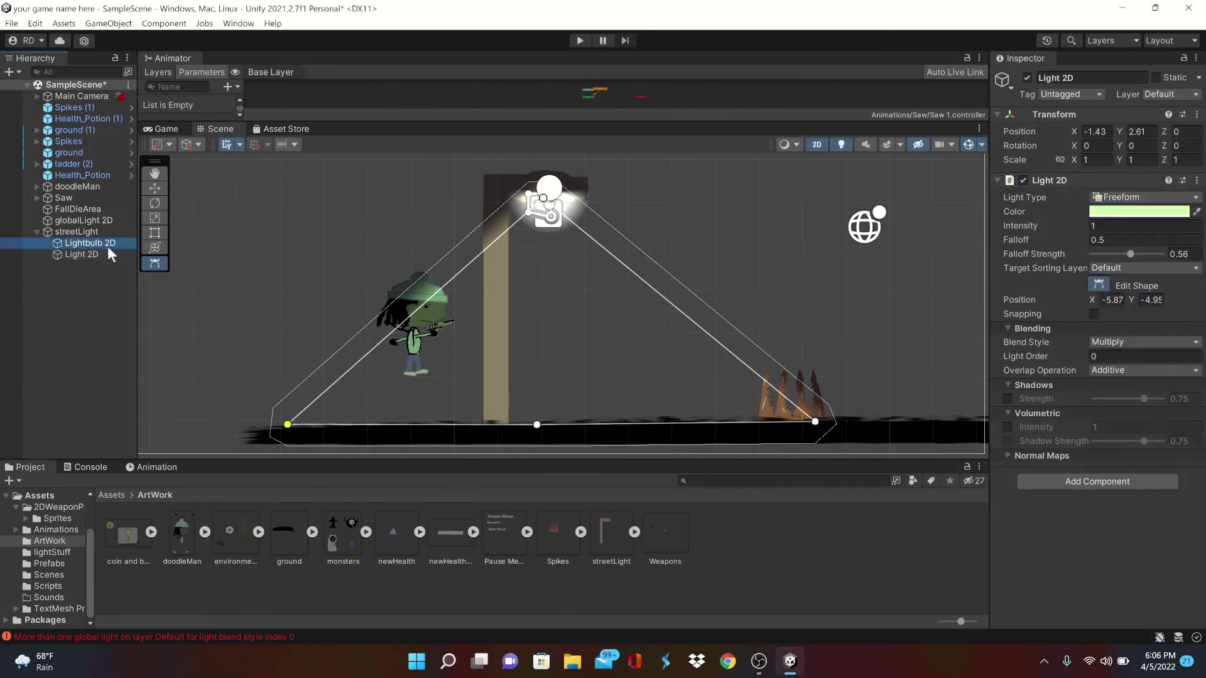
pyautogui.click(1121, 213)
pyautogui.click(1111, 258)
pyautogui.moveTo(1106, 285); pyautogui.dragTo(1183, 297)
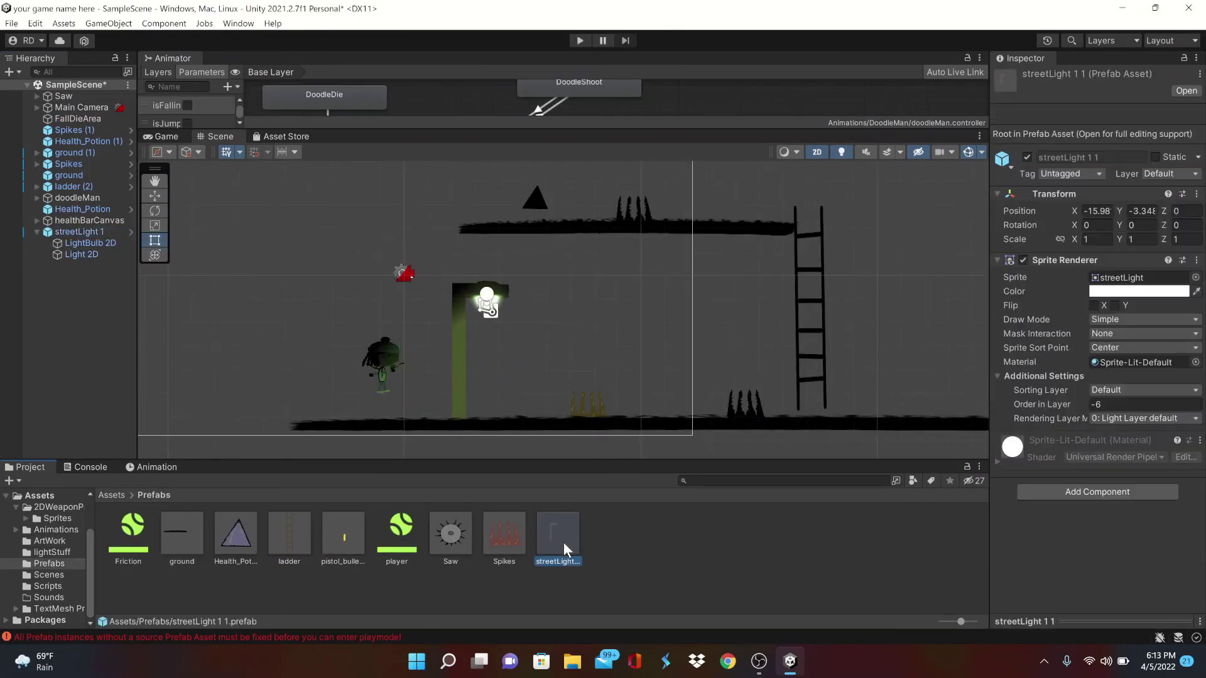
# Step: Delete only the old streetLight prefab asset without unpacking and make a new prefab from the streetLight 1 object in the Prefabs folder
pyautogui.press('Delete')
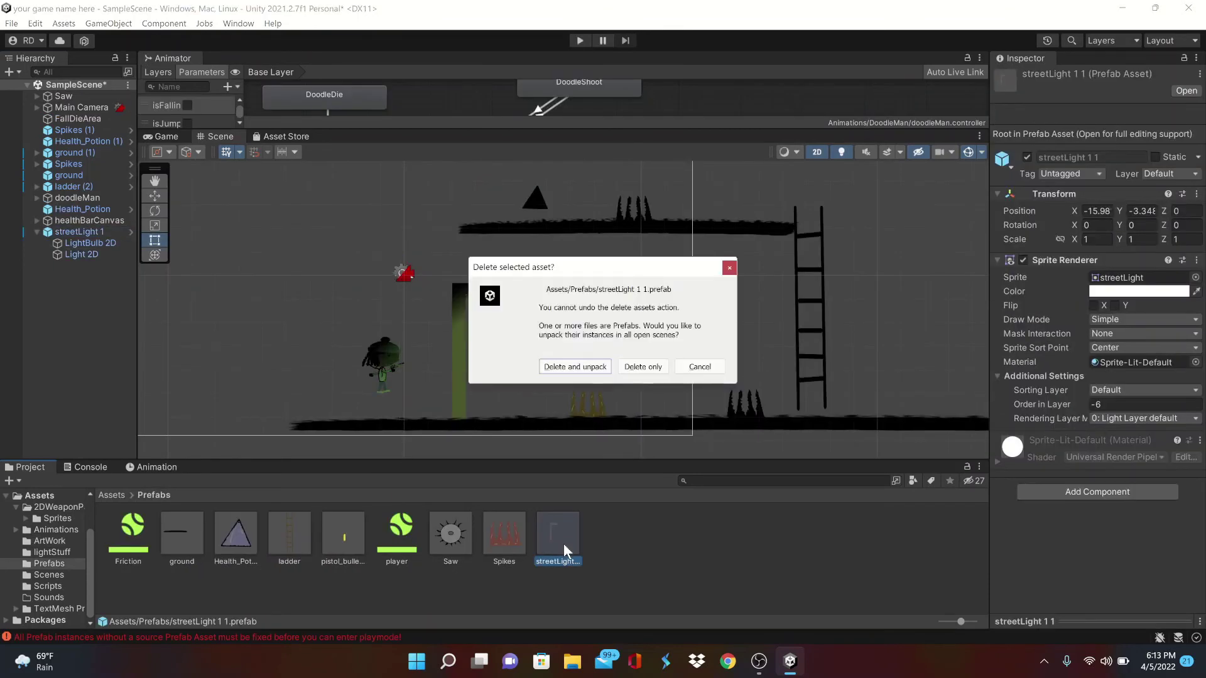
pyautogui.click(641, 367)
pyautogui.moveTo(58, 232); pyautogui.dragTo(211, 338)
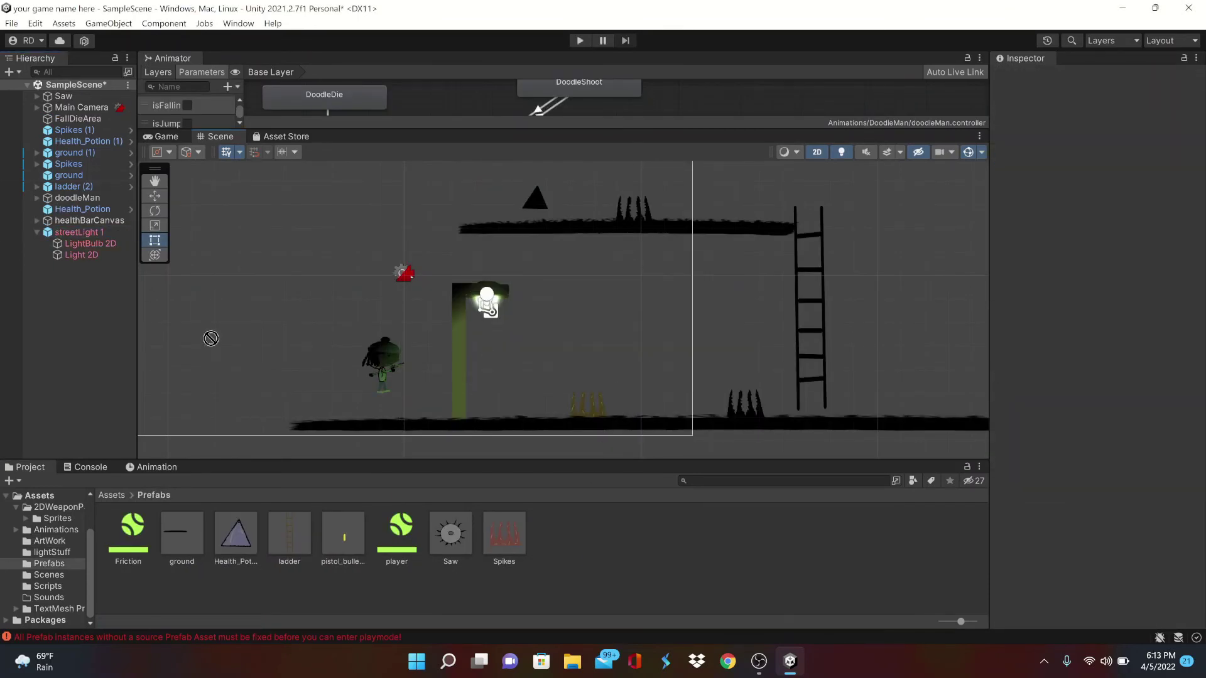
pyautogui.moveTo(621, 573); pyautogui.dragTo(620, 560)
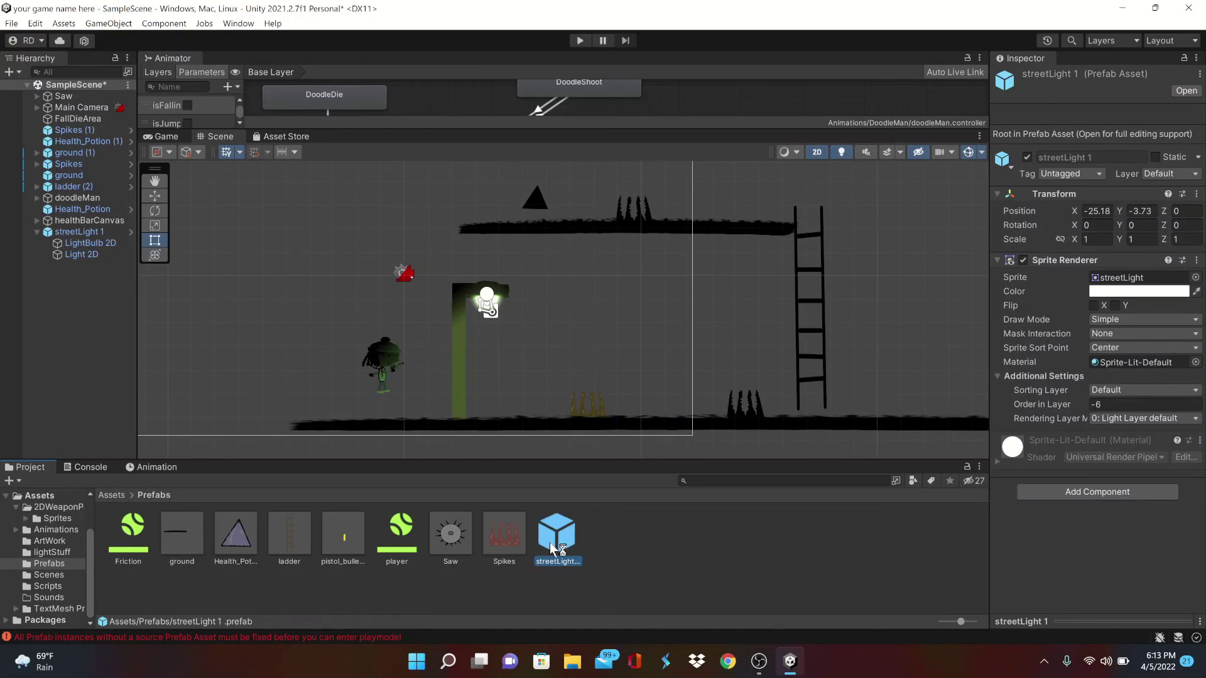
# Step: Place five instances of the streetLight prefab along the level's ground and platforms, the last at about X 10.75, Y 12.31
pyautogui.moveTo(550, 542); pyautogui.dragTo(691, 351)
pyautogui.moveTo(886, 299); pyautogui.dragTo(724, 328, button='middle')
pyautogui.moveTo(558, 534); pyautogui.dragTo(484, 204)
pyautogui.moveTo(799, 268); pyautogui.dragTo(500, 269, button='middle')
pyautogui.moveTo(558, 534); pyautogui.dragTo(722, 201)
pyautogui.moveTo(722, 201); pyautogui.dragTo(649, 443, button='middle')
pyautogui.moveTo(558, 534); pyautogui.dragTo(837, 259)
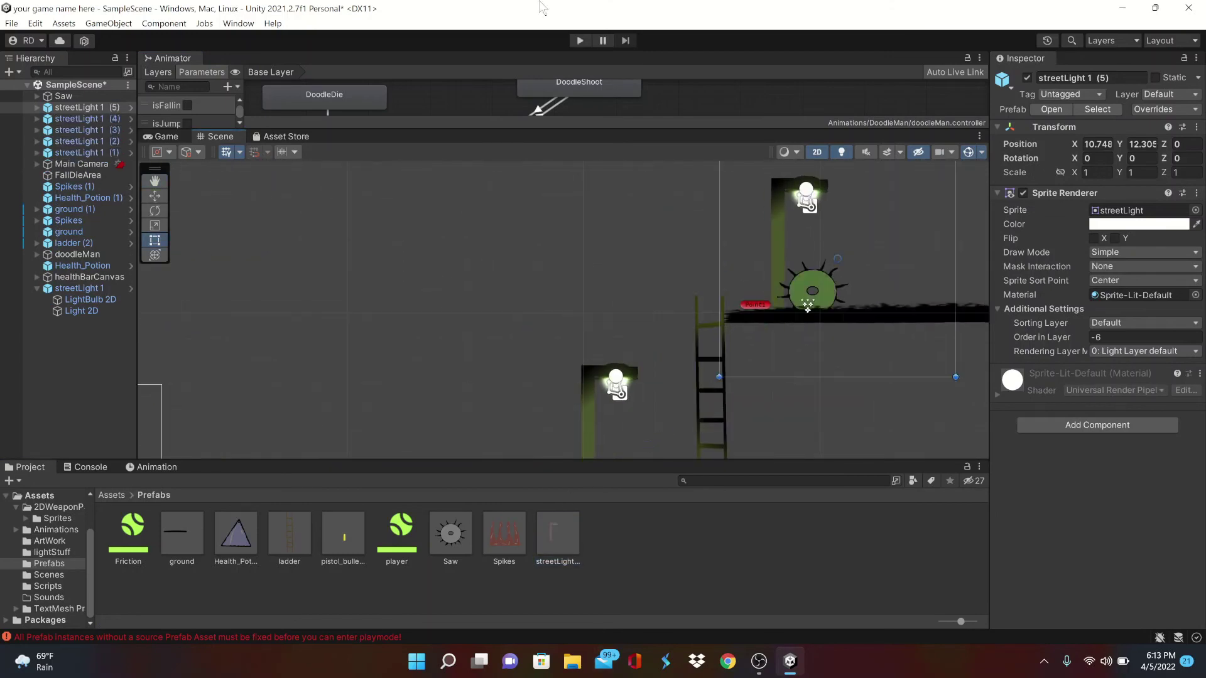
# Step: Play the scene and run the character past the first two street lights to the ladder, jumping over the spikes
pyautogui.click(580, 40)
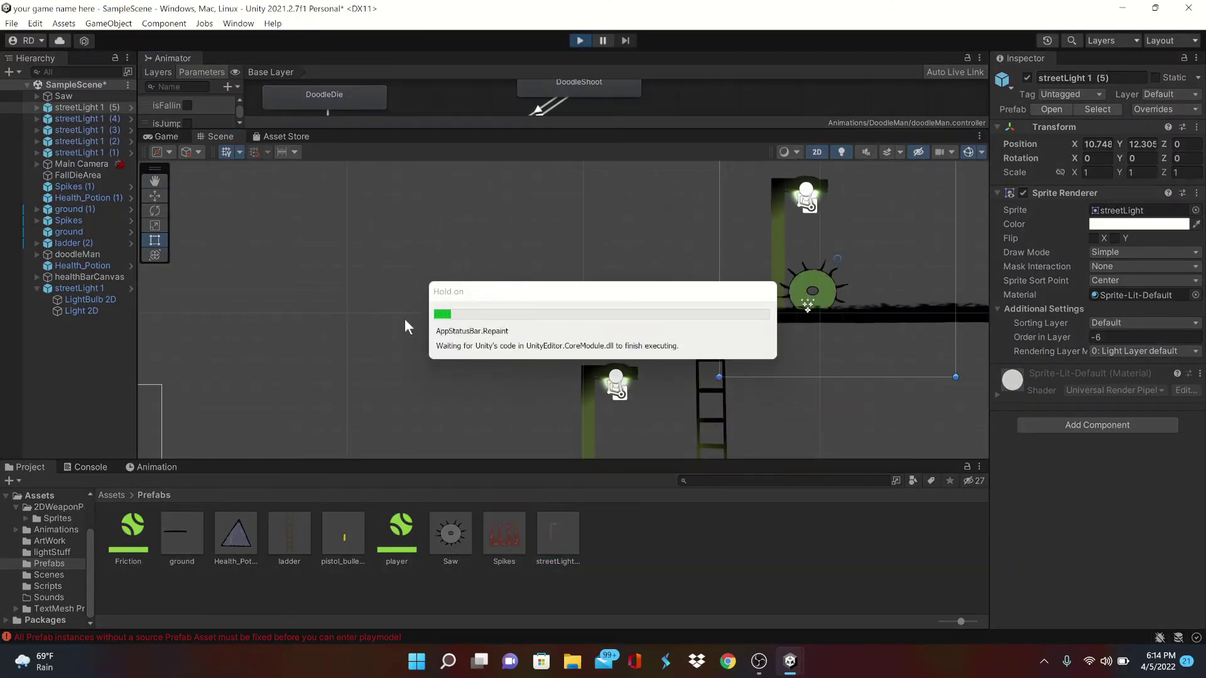
pyautogui.press('d')
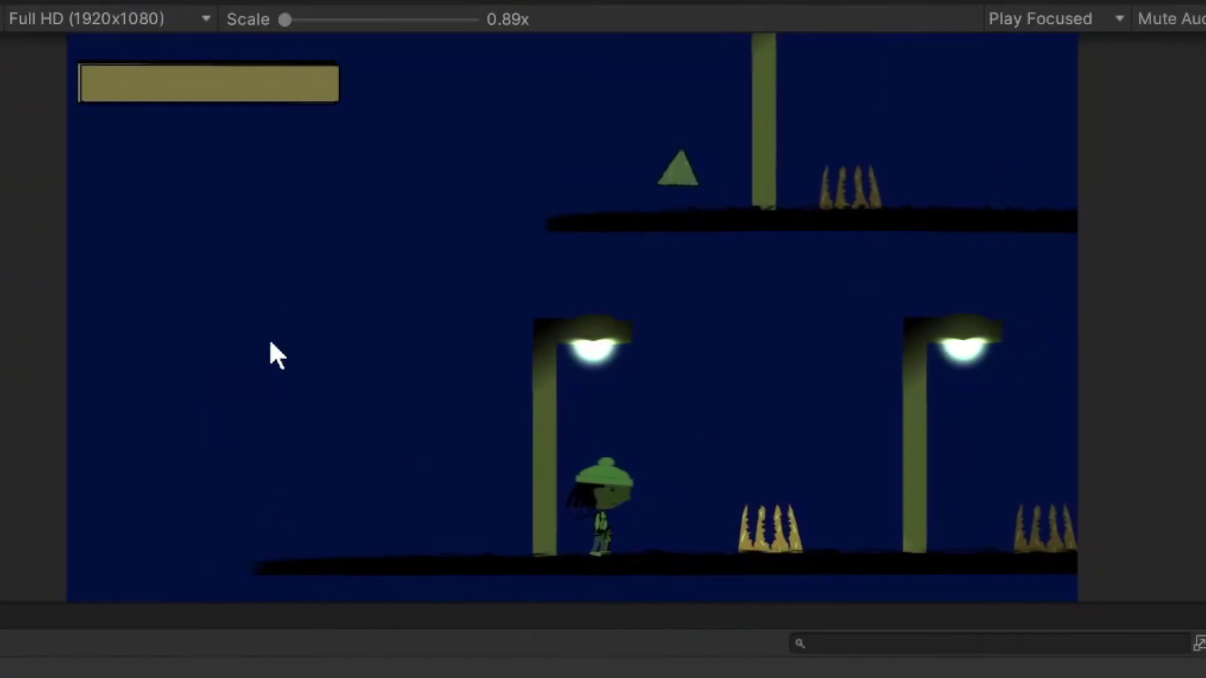
pyautogui.press('space')
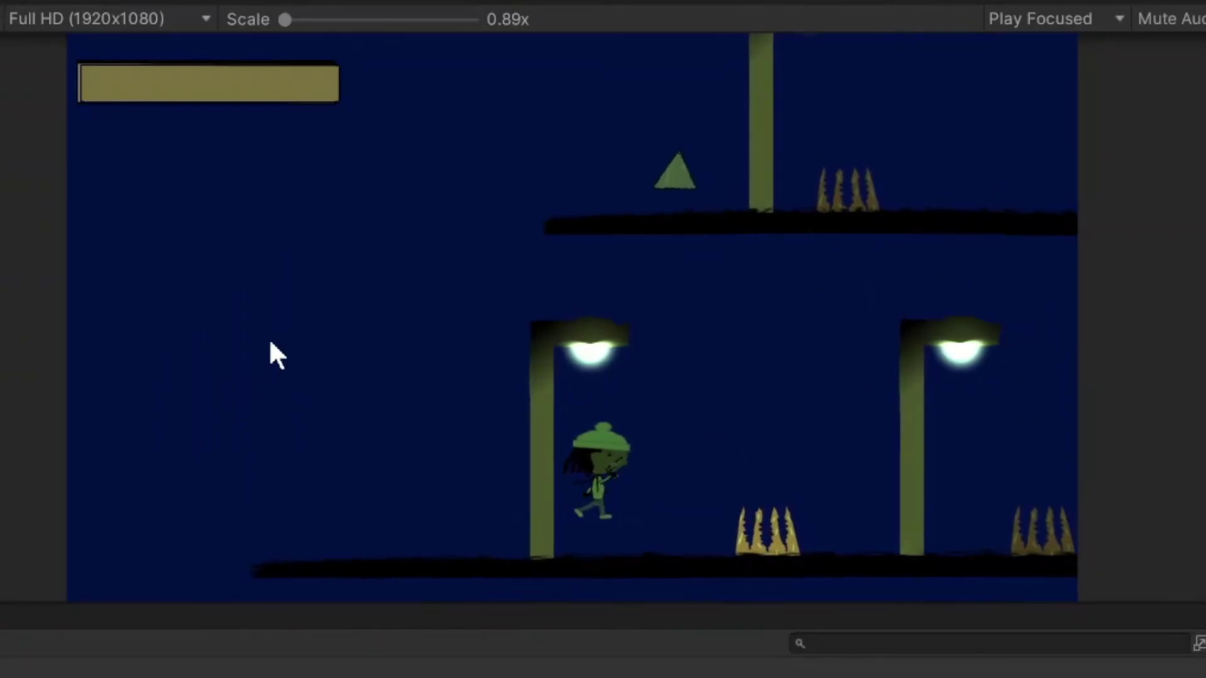
pyautogui.press('d')
pyautogui.press('space')
pyautogui.press('Right')
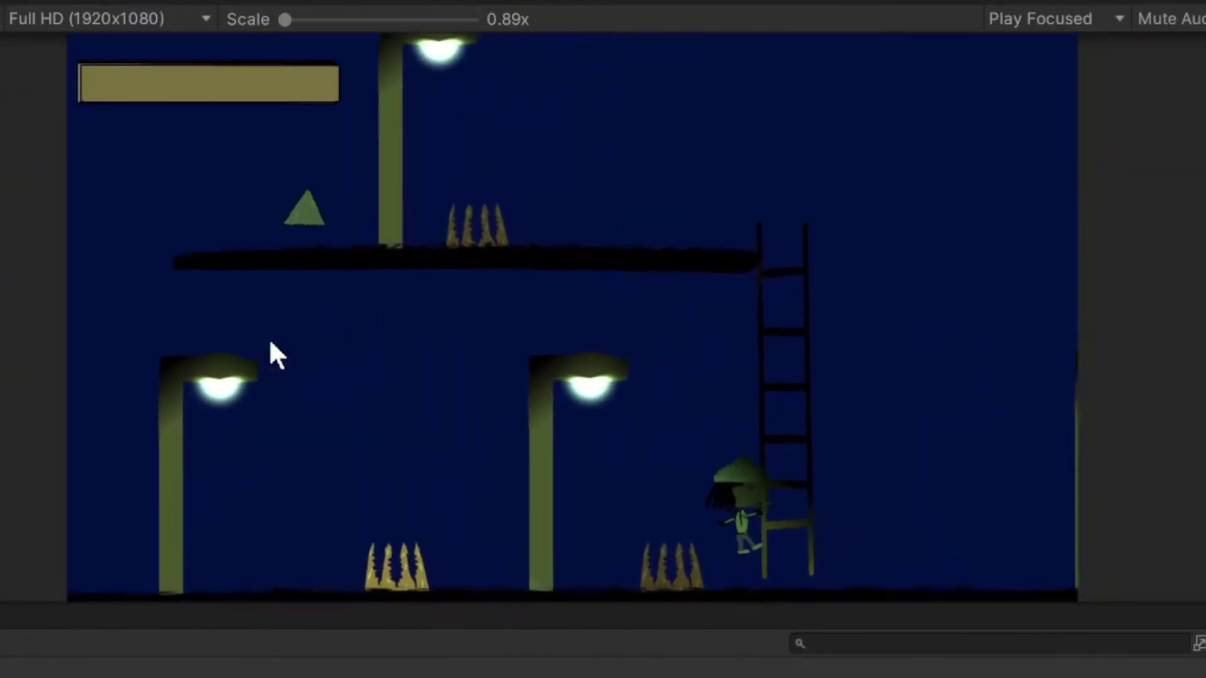
# Step: Climb the first ladder and move the character back left to the street light on the upper platform to check its lighting
pyautogui.press('Up')
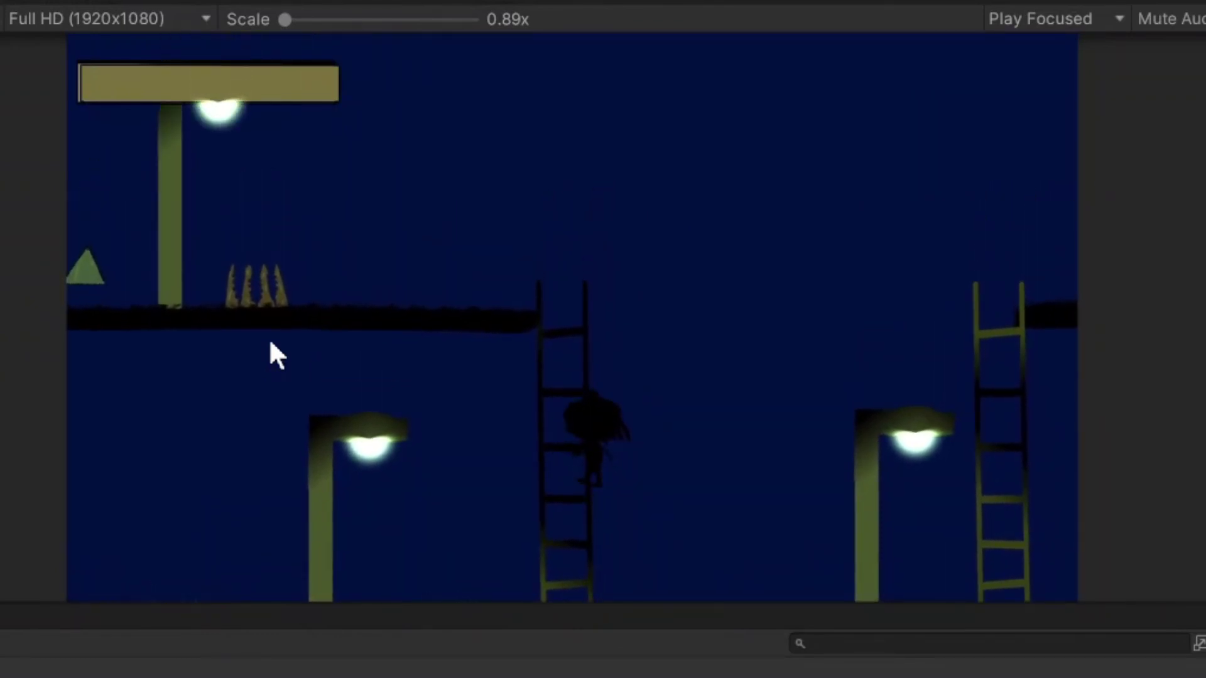
pyautogui.press('Left')
pyautogui.press('Left')
pyautogui.press('space')
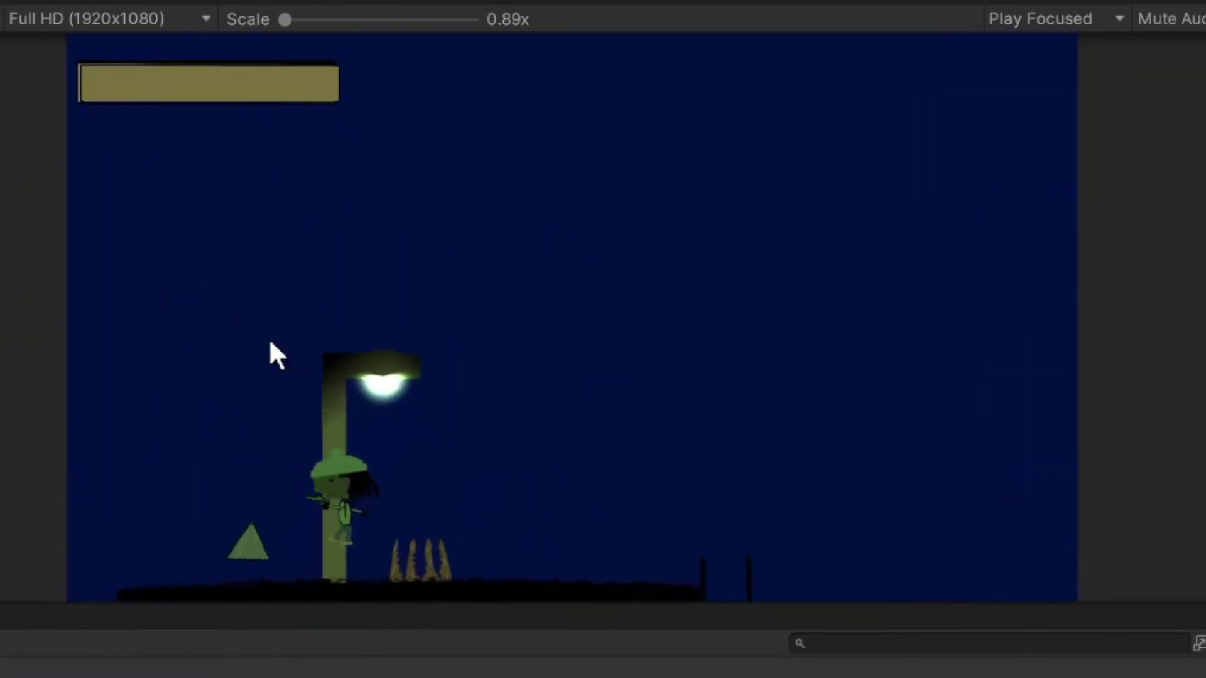
# Step: Jump the character back right, climb the second ladder and walk onto the lit platform with spikes
pyautogui.press('Right')
pyautogui.press('space')
pyautogui.press('Right')
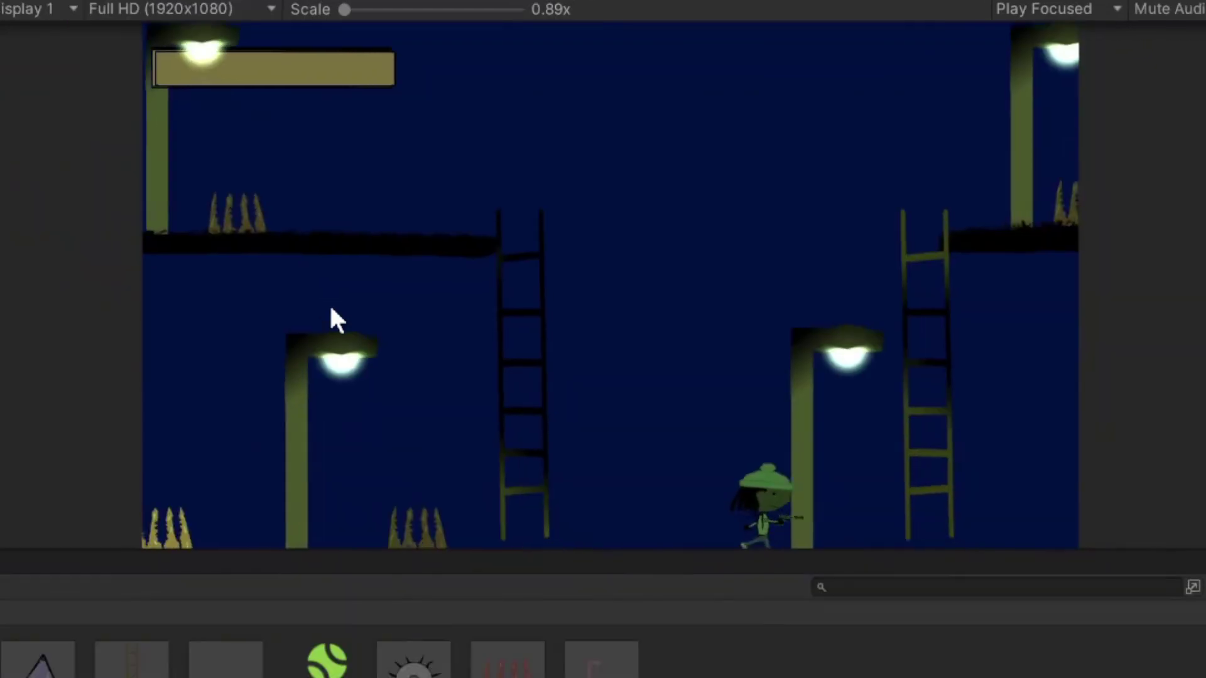
pyautogui.press('Up')
pyautogui.press('Up')
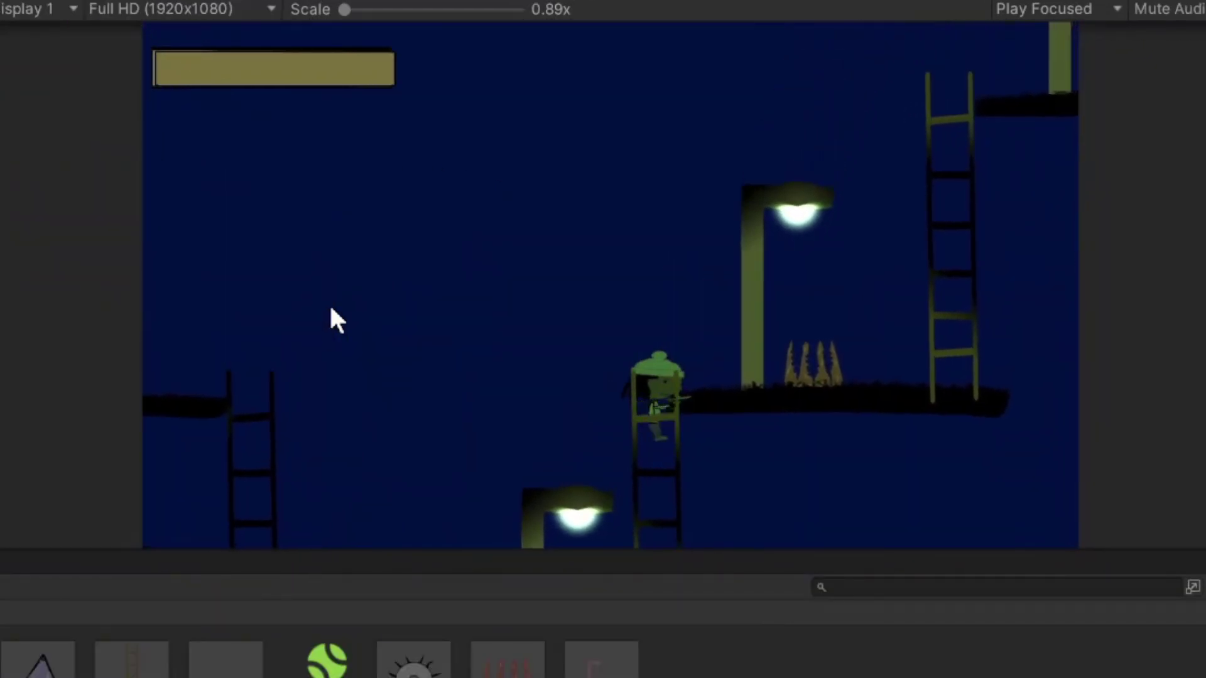
pyautogui.press('Right')
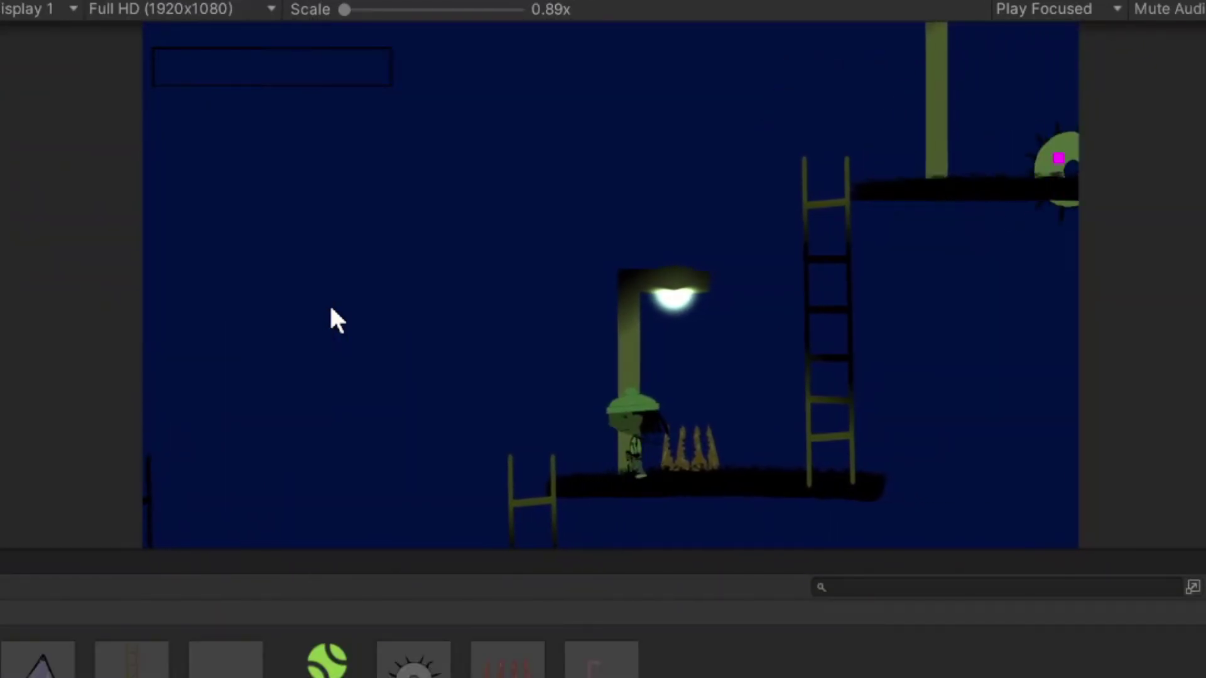
# Step: Run the character from the start past the ground-level street lights and climb the second ladder toward the higher lit platform
pyautogui.press('Right')
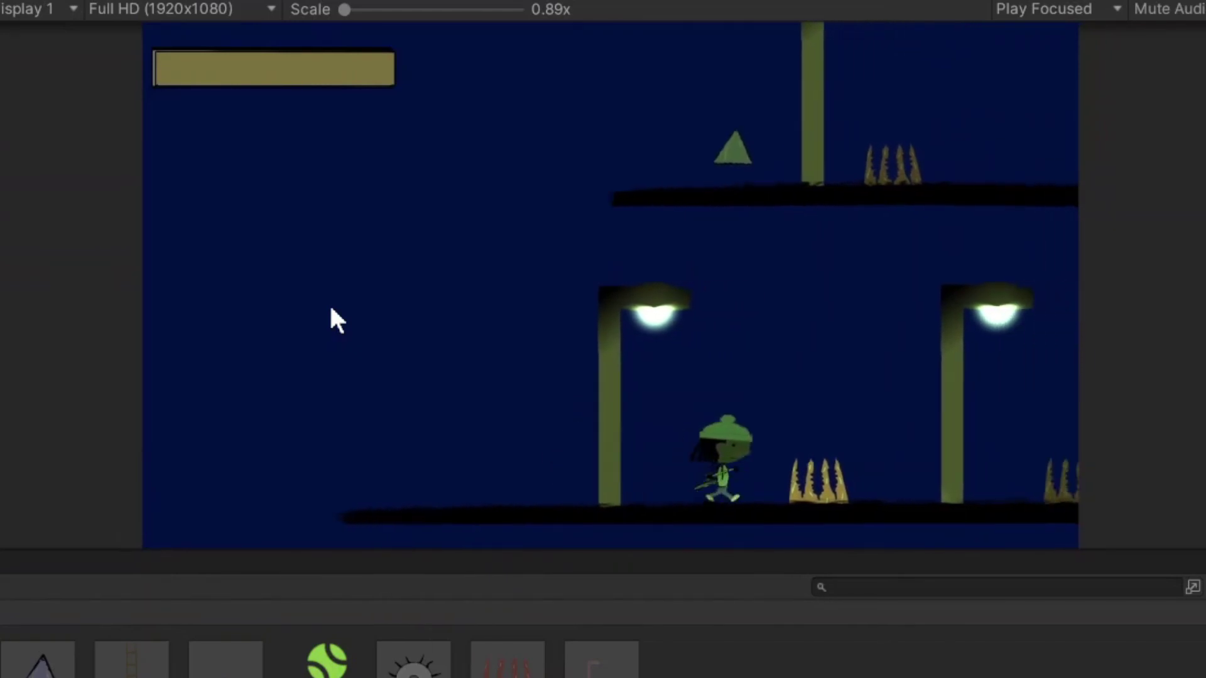
pyautogui.press('space')
pyautogui.press('Right')
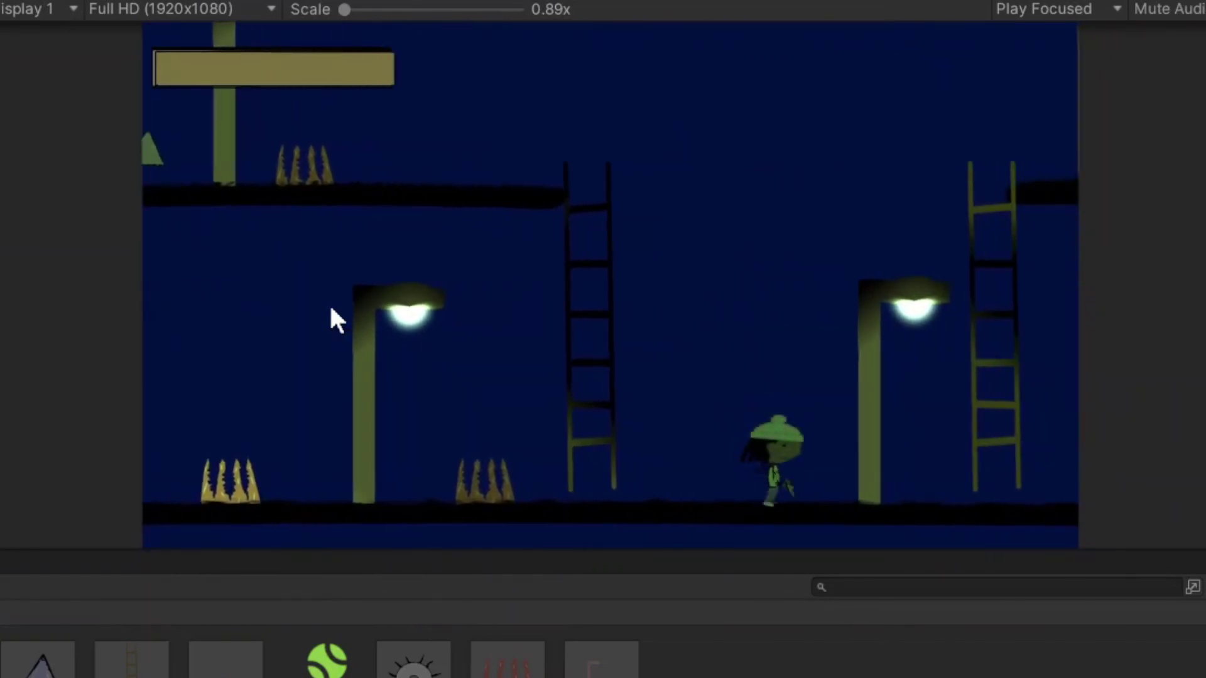
pyautogui.press('Up')
pyautogui.press('Up')
pyautogui.press('Right')
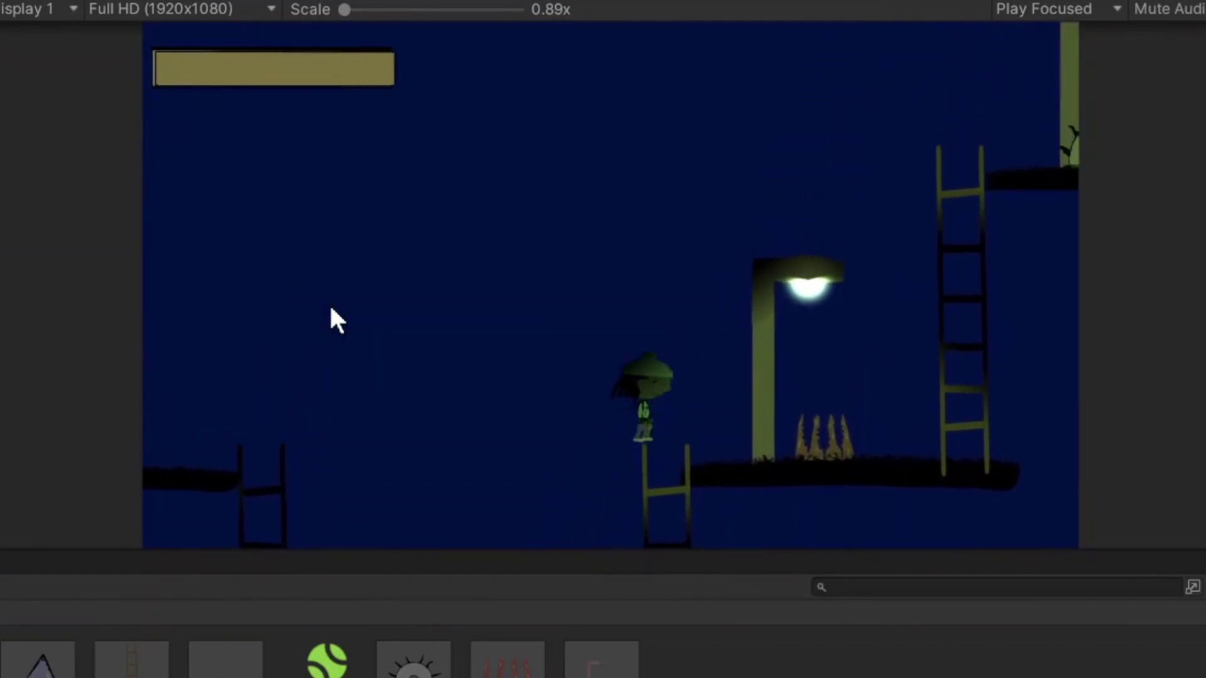